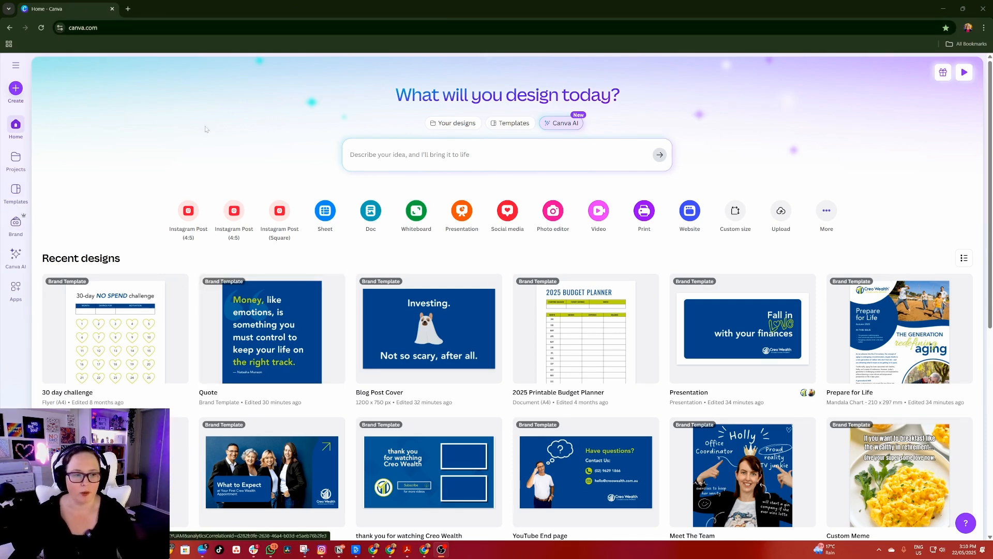
Create a new brand kit named The Money Brew.
click(16, 224)
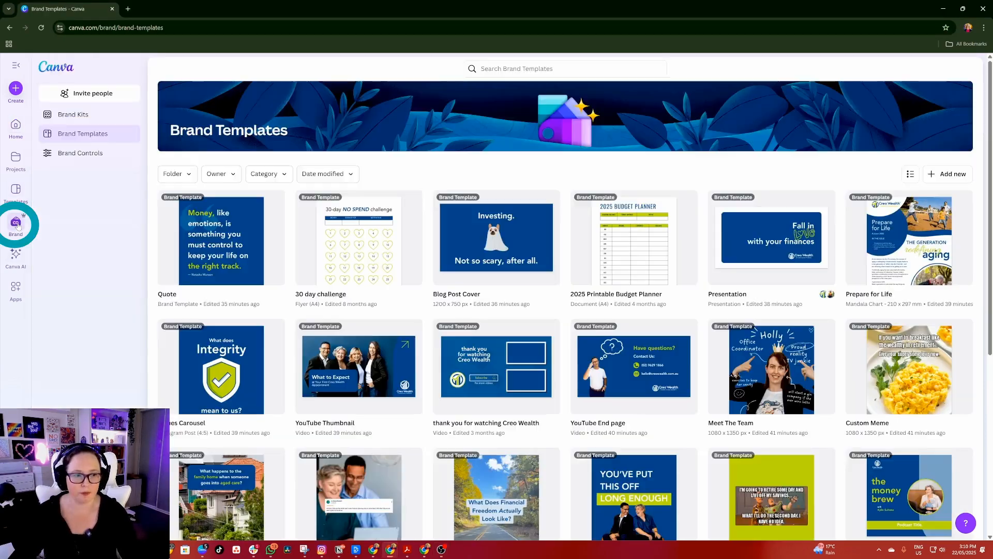
click(89, 120)
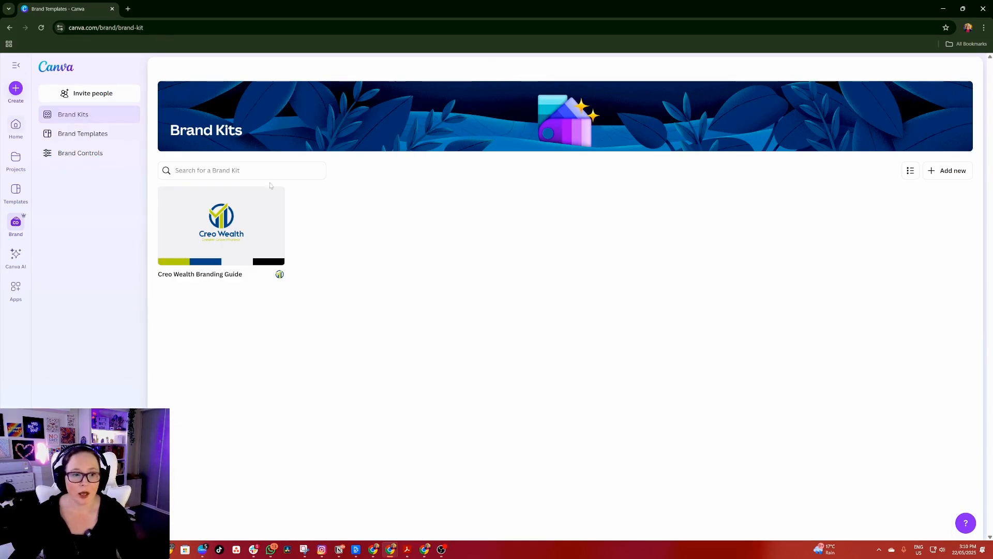
click(949, 172)
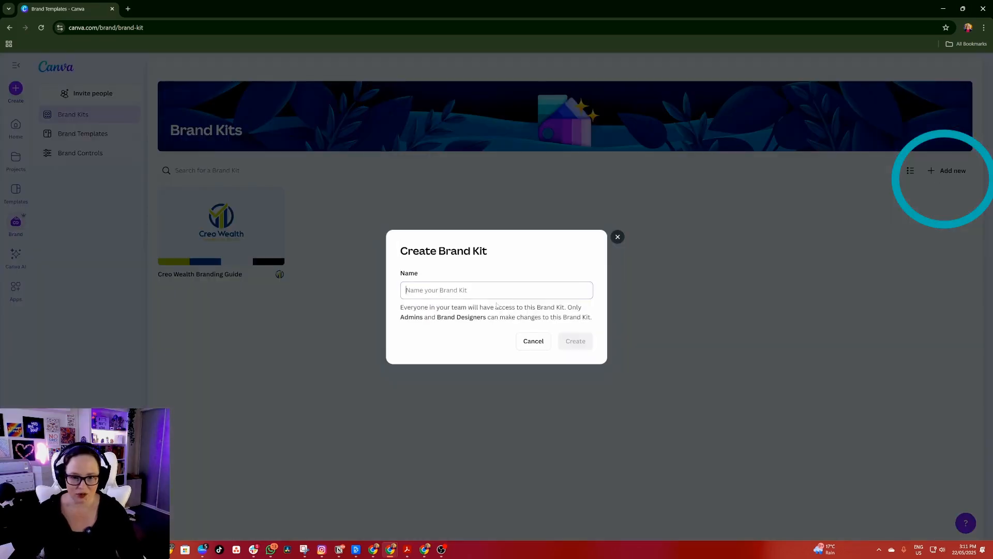
text(The Money)
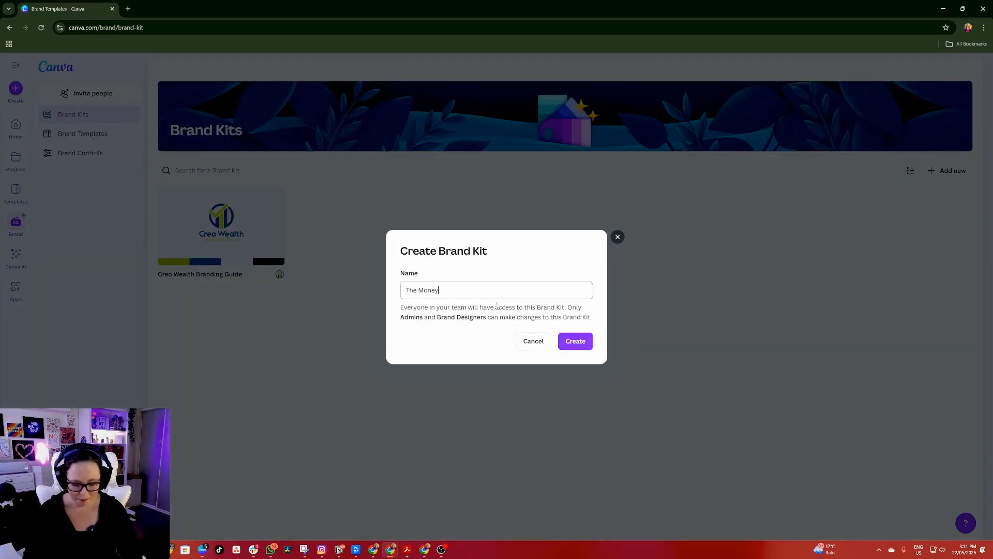
text( Brew)
click(579, 345)
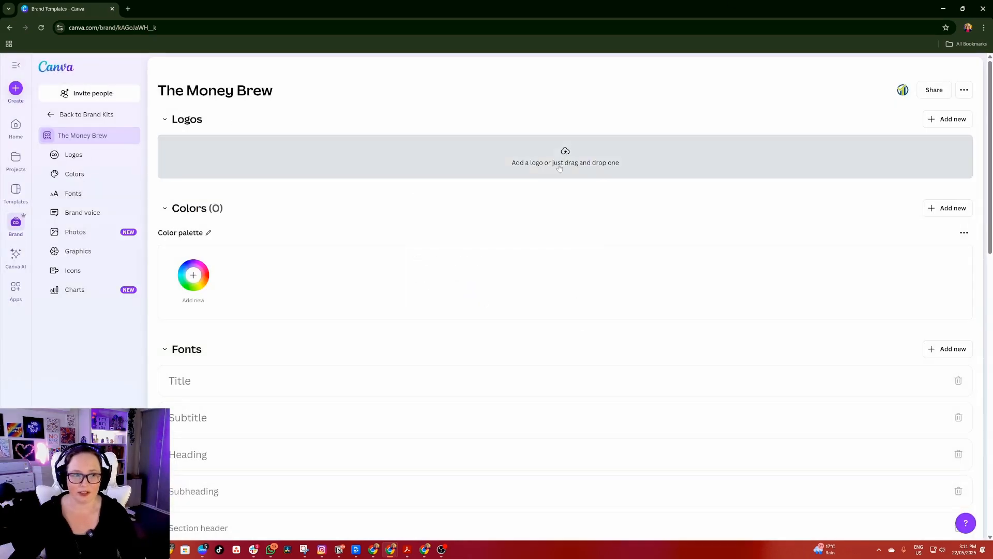
Upload the eight logo images, Logo.png through Logo_7.png, to the brand kit's Logos section.
scroll(450, 299, down, 15)
scroll(512, 422, down, 1)
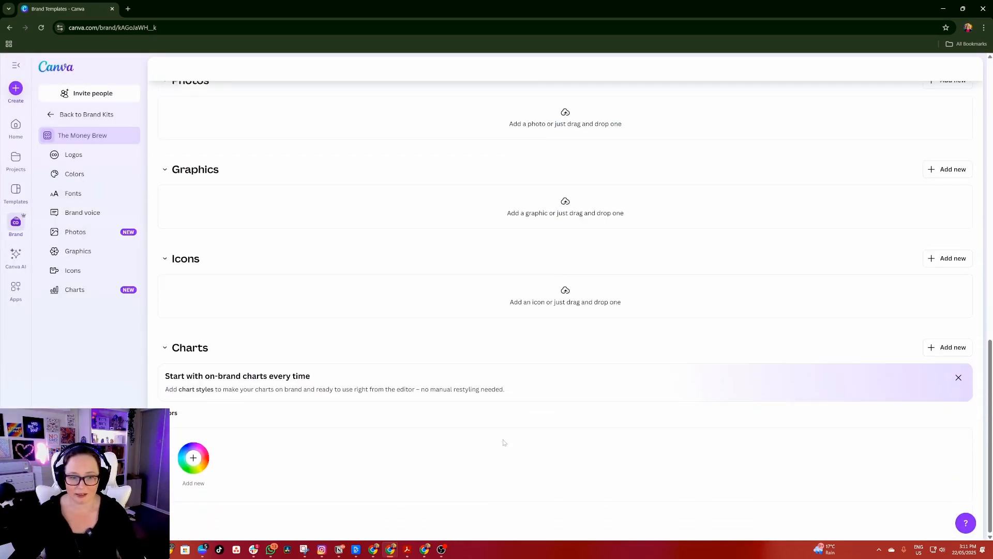
scroll(503, 440, up, 14)
middle_click(503, 439)
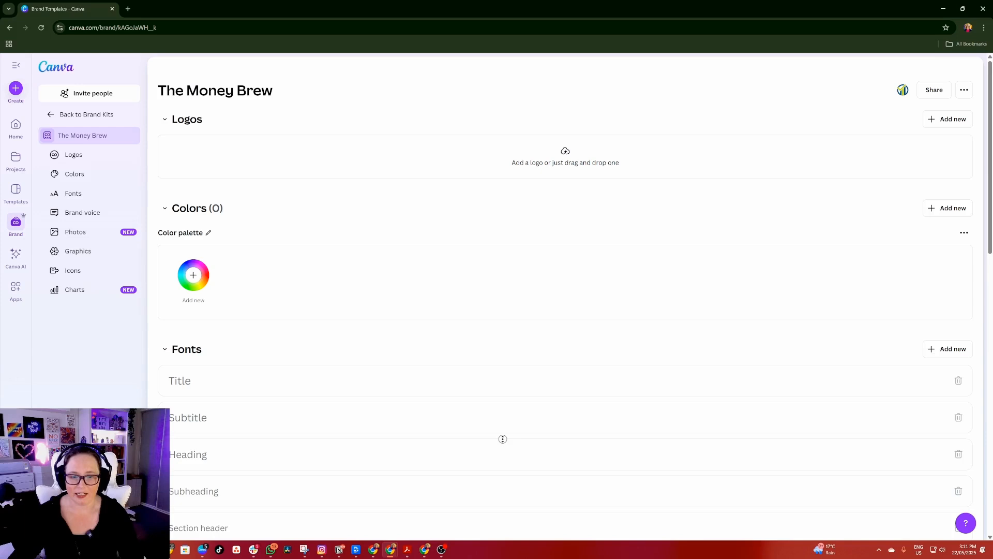
middle_click(503, 439)
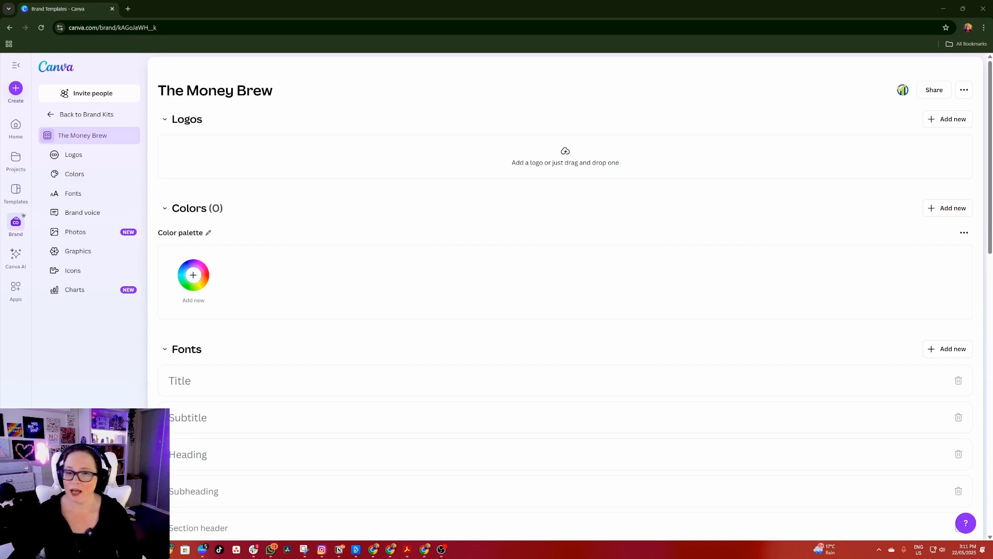
drag(427, 193, 517, 180)
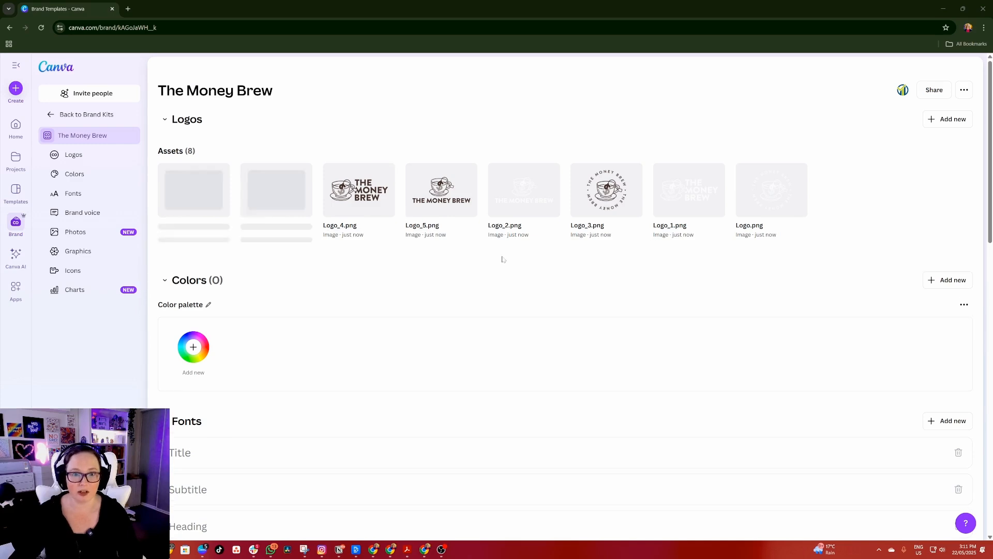
Upload the ten Instagram icon images, Insta.png through Insta_9.png, to the brand kit's Icons section.
scroll(502, 261, down, 10)
scroll(466, 275, down, 3)
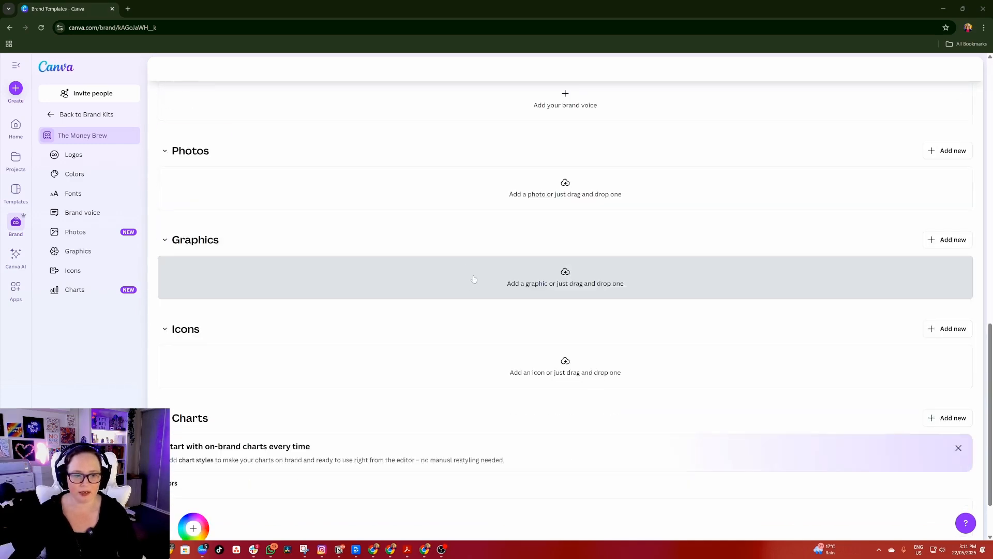
scroll(550, 344, down, 2)
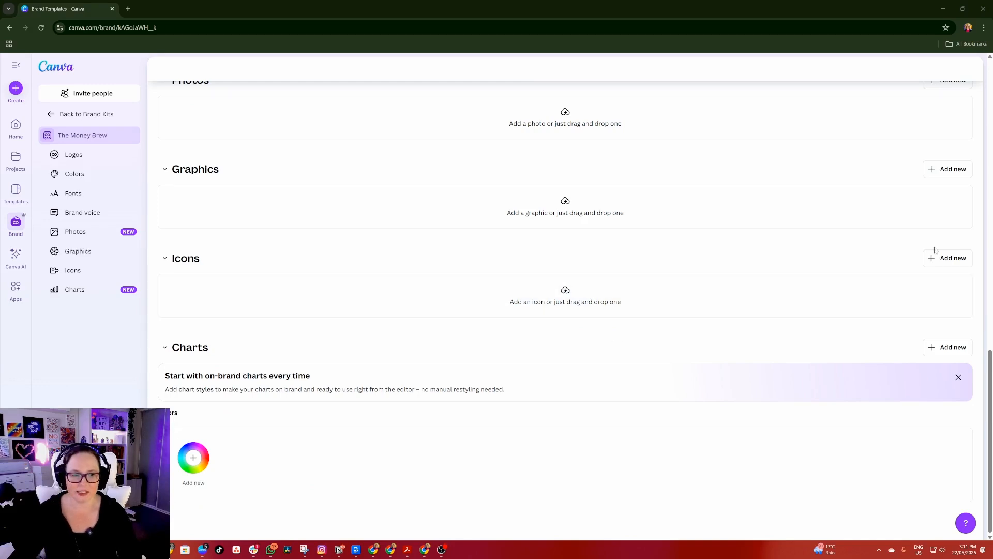
drag(935, 250, 586, 302)
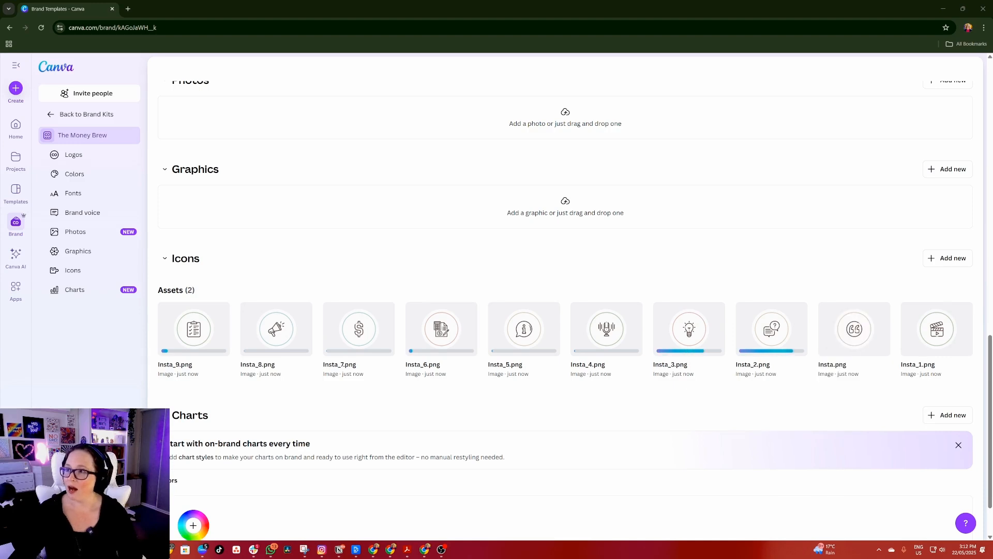
scroll(410, 242, down, 1)
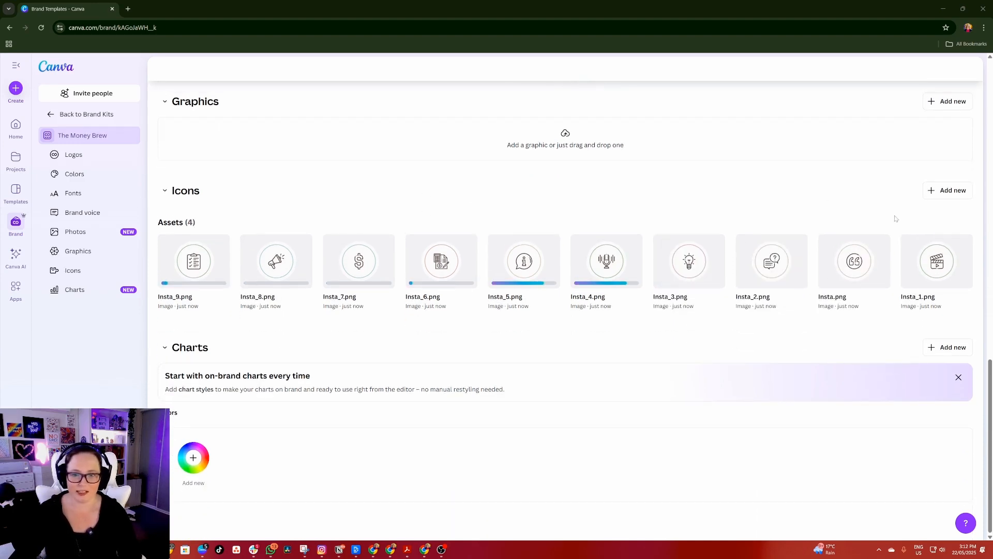
click(948, 190)
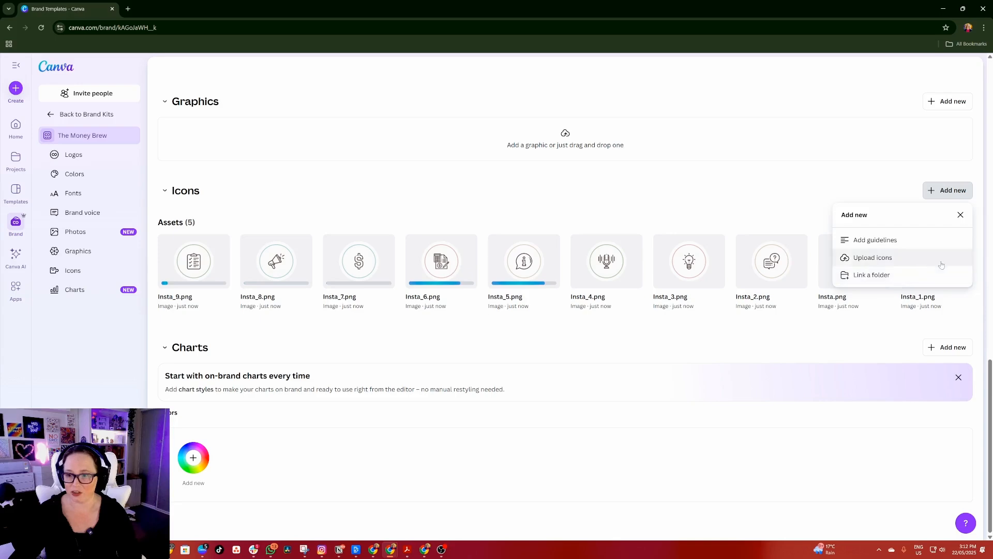
click(874, 257)
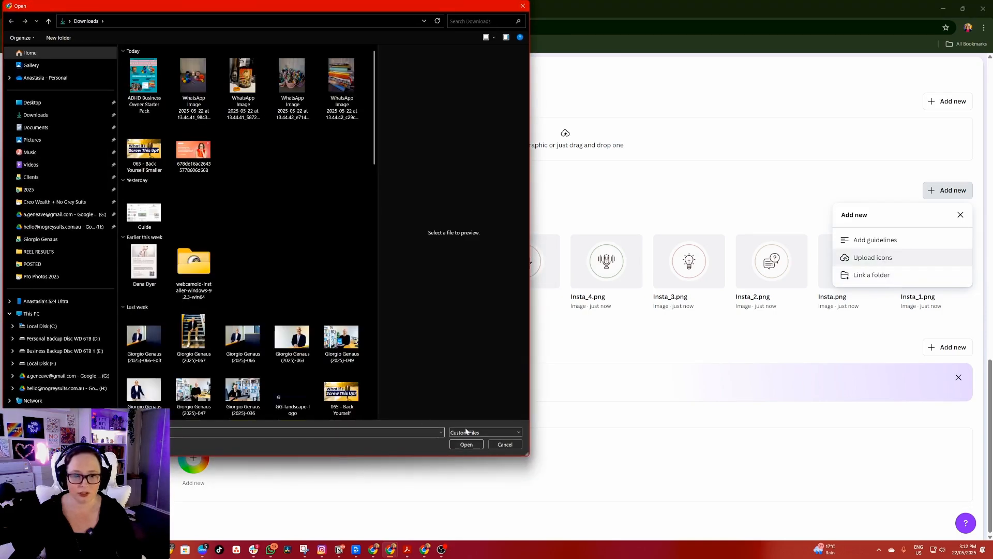
click(505, 444)
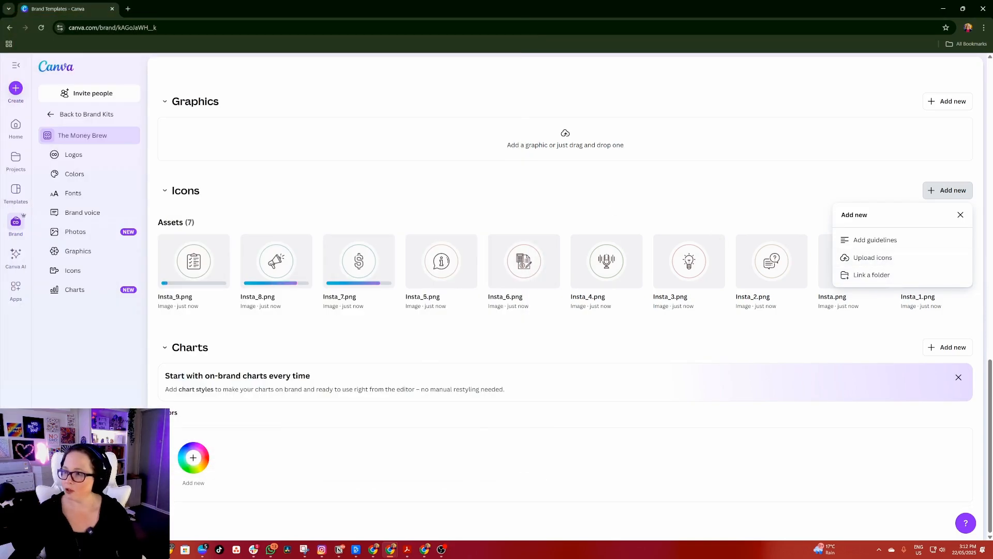
Upload the ten social media icons, Social.png through Social_9.png, to the Icons section and expand its full asset list.
drag(707, 284, 493, 250)
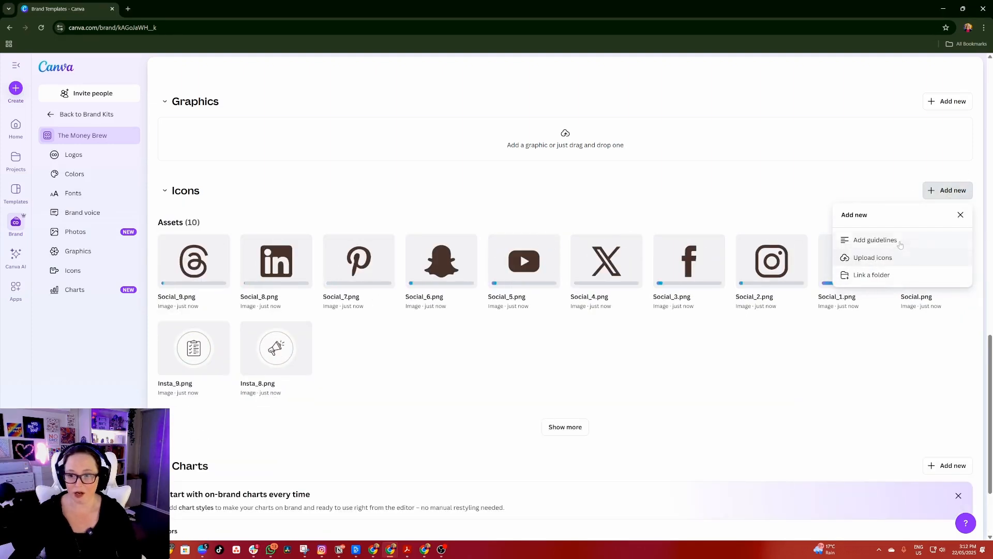
click(799, 194)
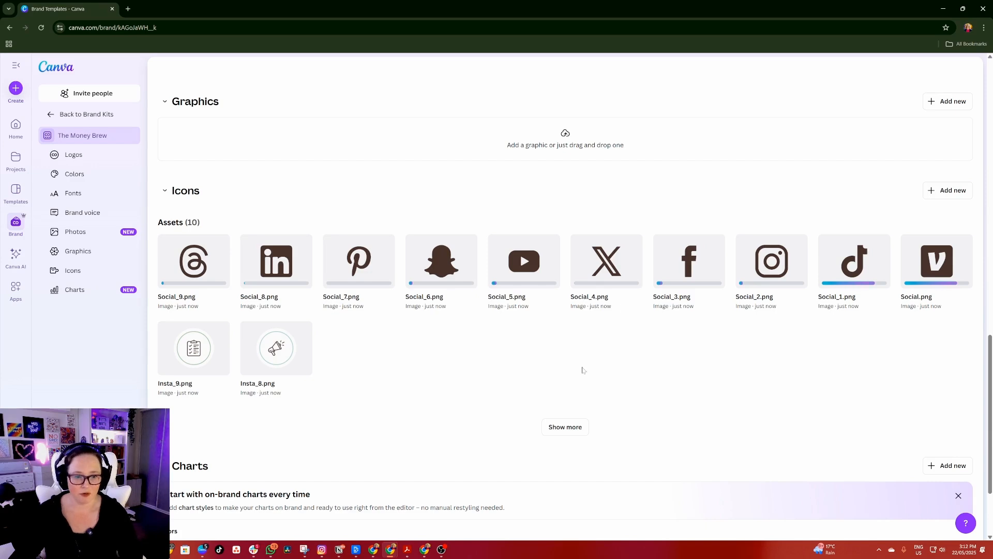
click(566, 427)
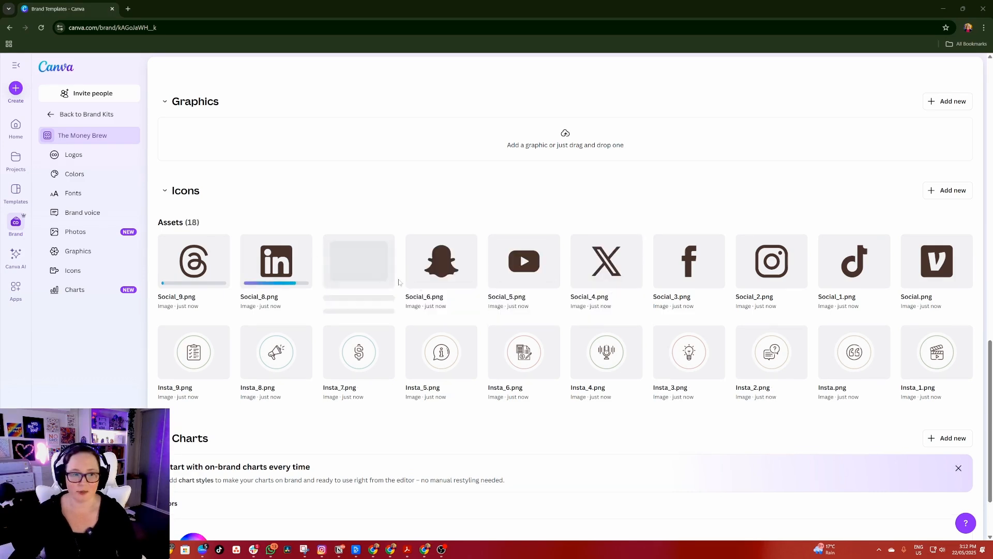
Upload the Stamp, Pattern, Banner and Profile Pic images to the brand kit's Graphics section.
scroll(825, 255, up, 2)
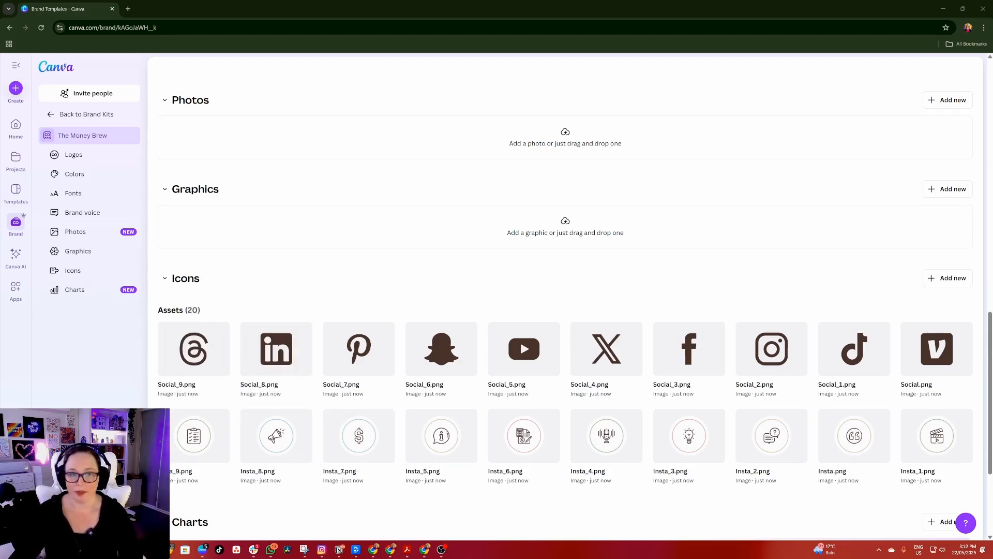
drag(961, 247, 475, 222)
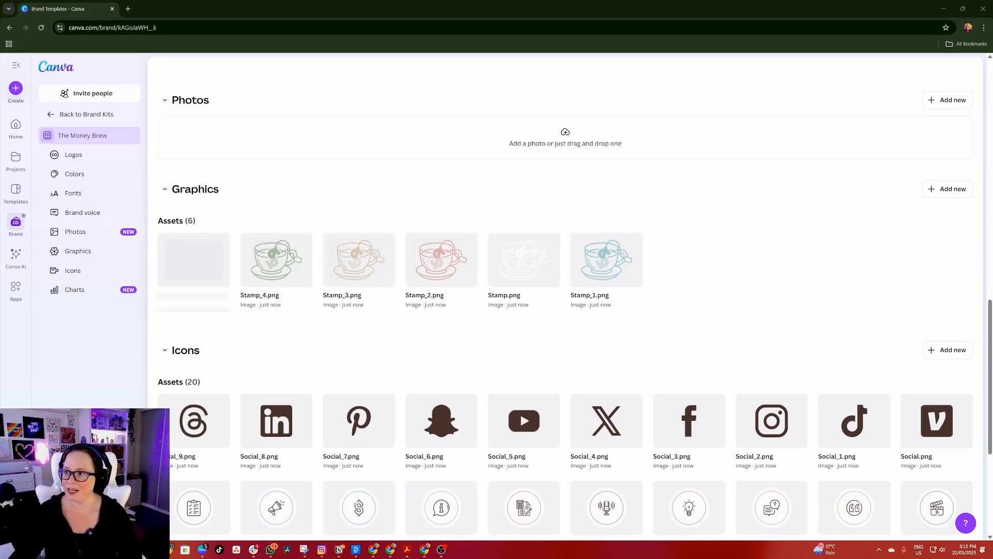
drag(992, 279, 654, 250)
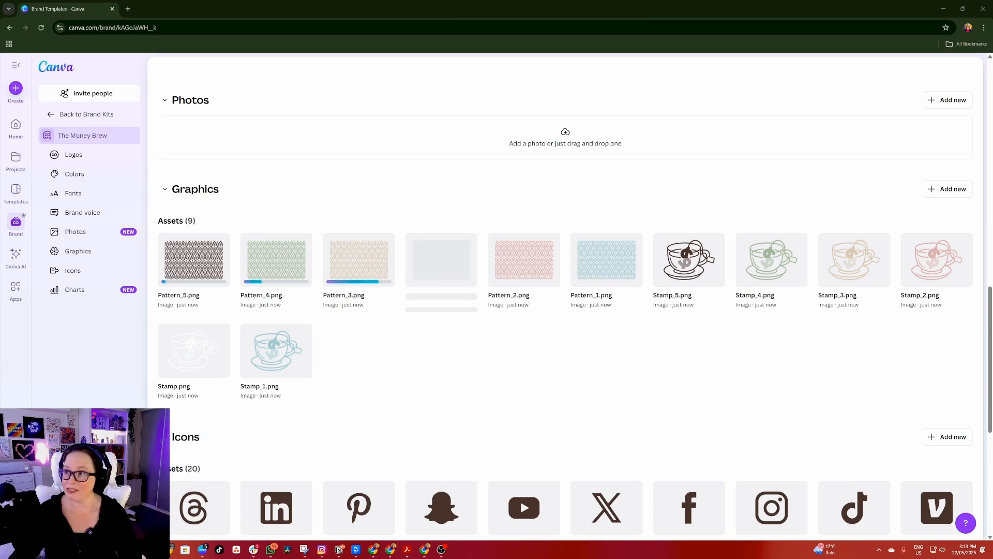
drag(576, 266, 464, 279)
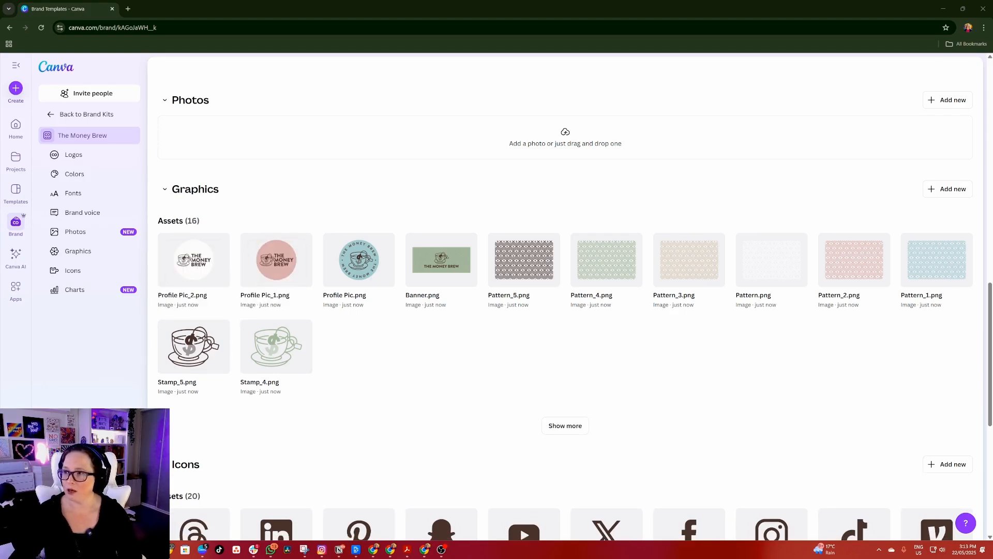
Switch to Guide.pdf in Adobe Acrobat and examine the brand guide's color palette and its hex codes.
scroll(475, 355, up, 3)
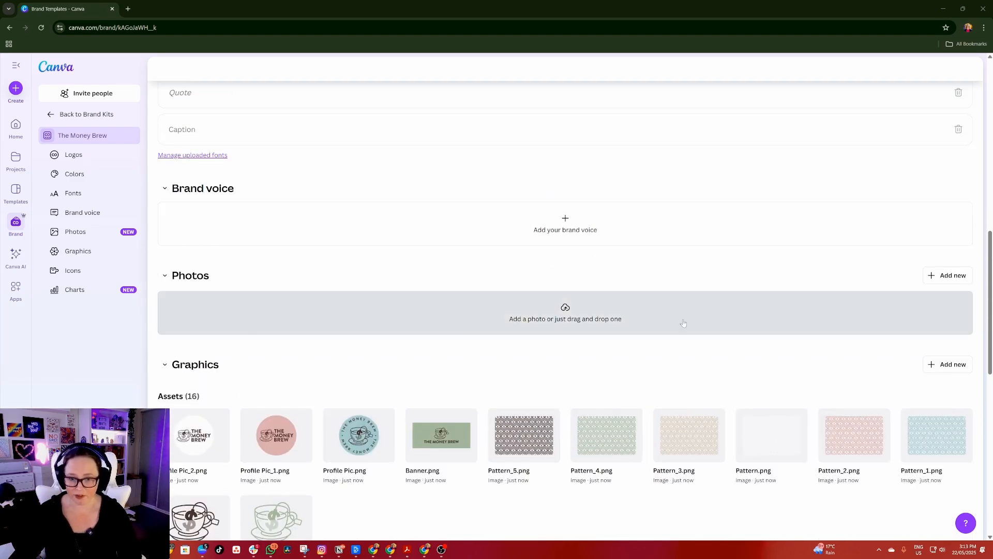
scroll(584, 406, up, 10)
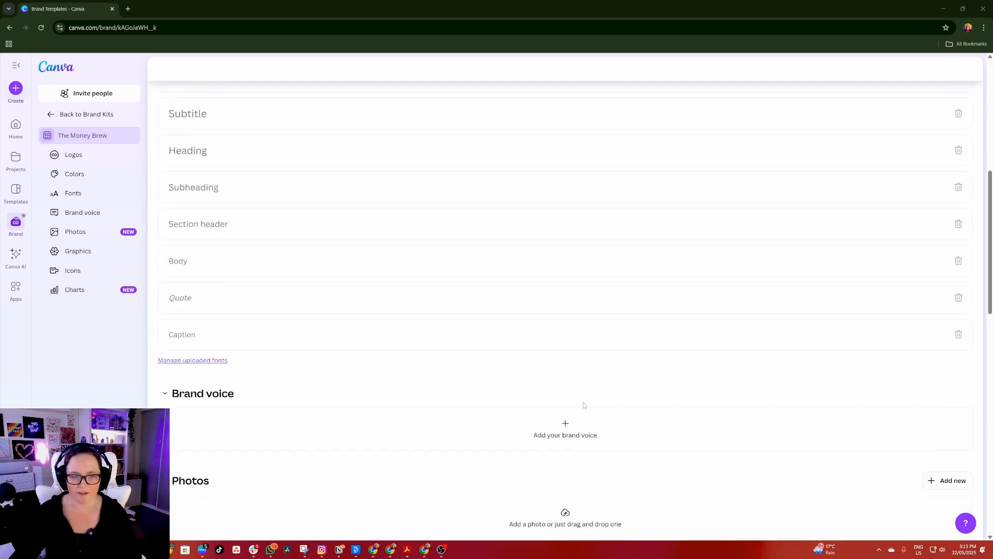
scroll(584, 405, down, 3)
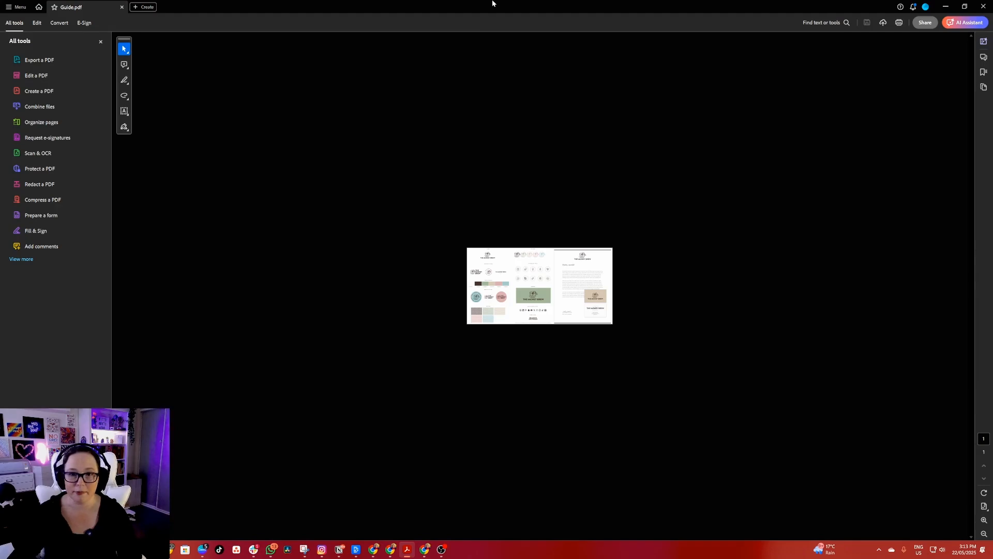
scroll(604, 277, up, 5)
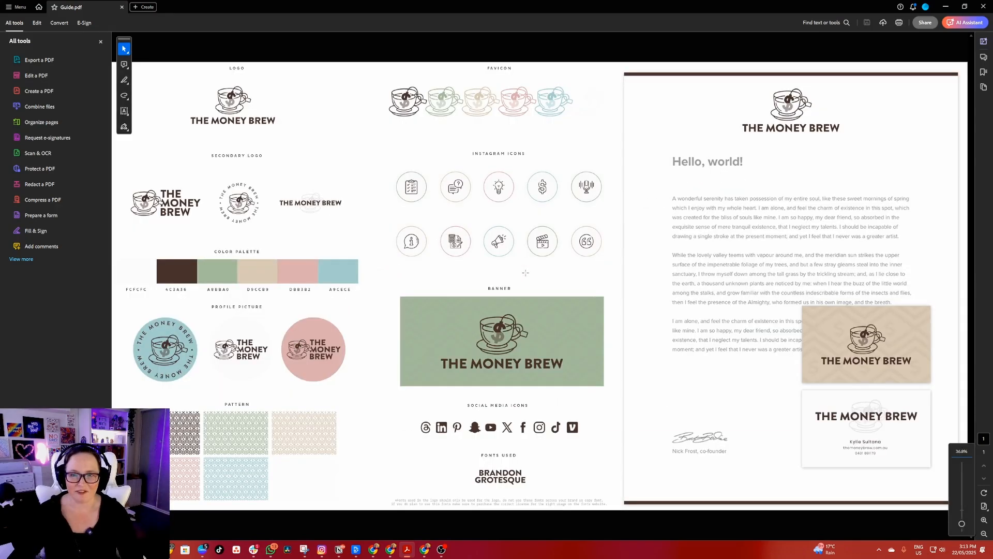
scroll(525, 272, down, 3)
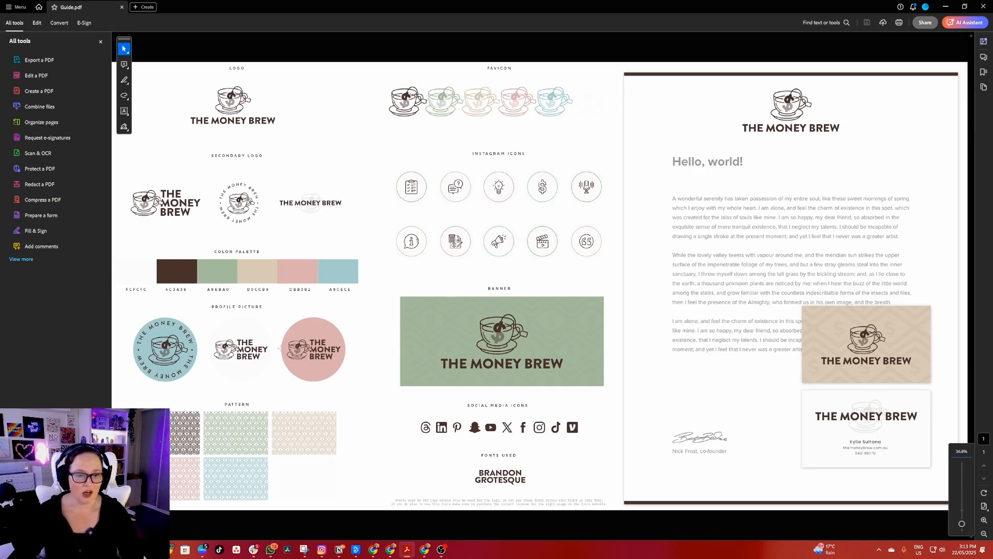
drag(119, 252, 365, 300)
click(352, 195)
click(409, 42)
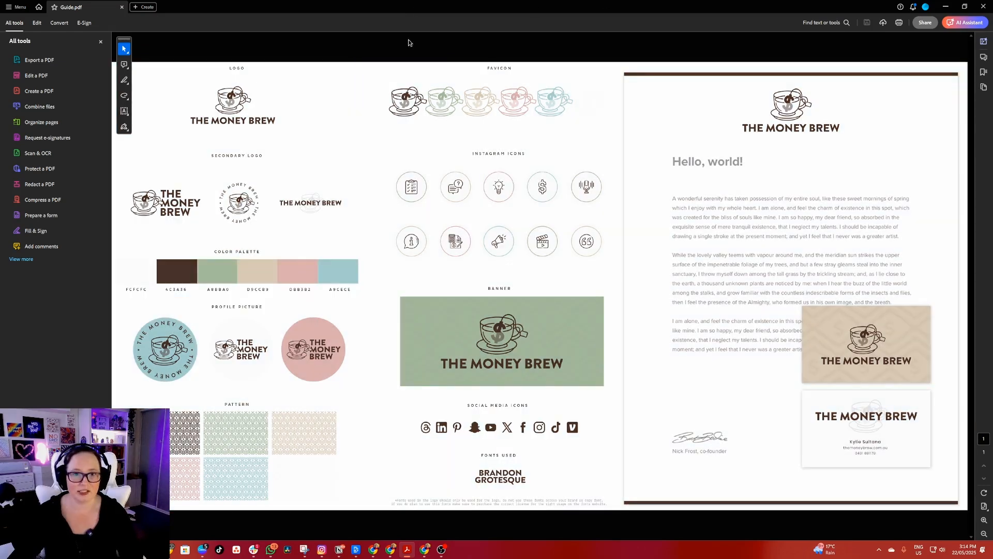
Move the guide window out of the way and add a default green color to the brand kit's color palette.
drag(412, 7, 992, 294)
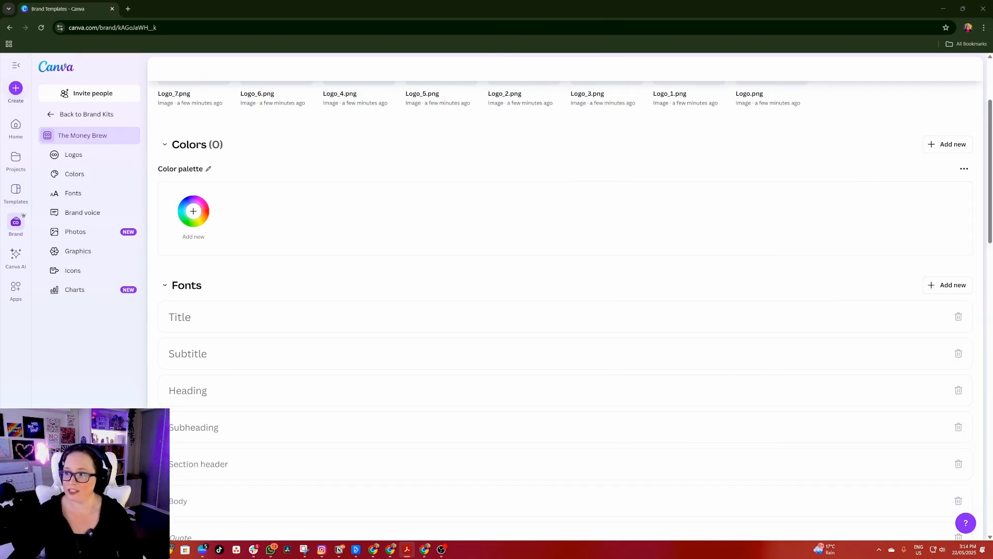
click(193, 210)
click(793, 195)
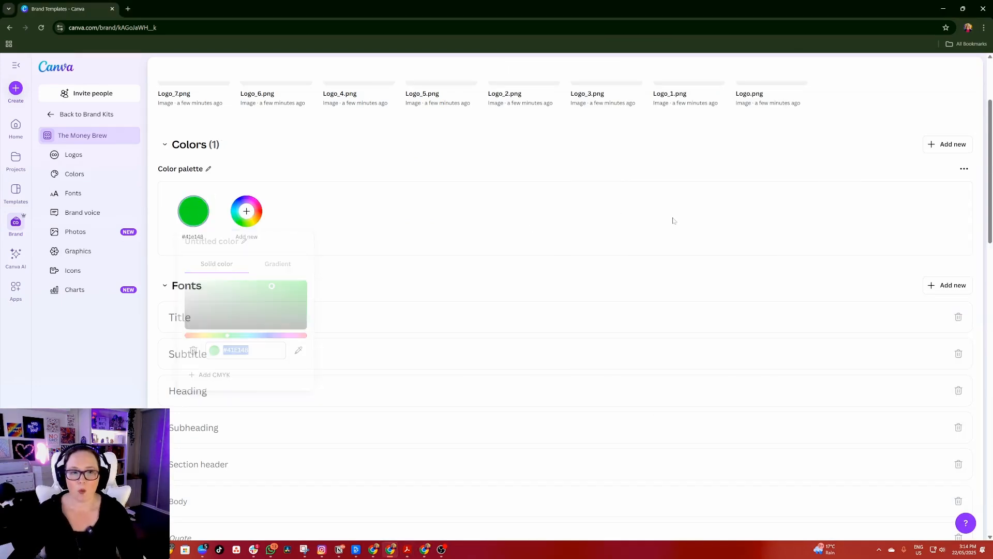
scroll(633, 289, up, 3)
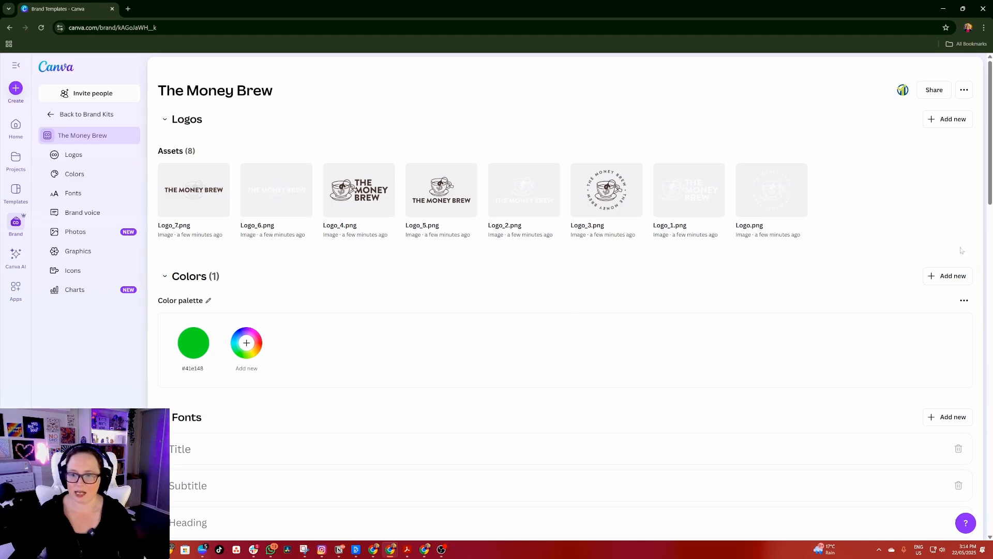
click(964, 300)
click(925, 301)
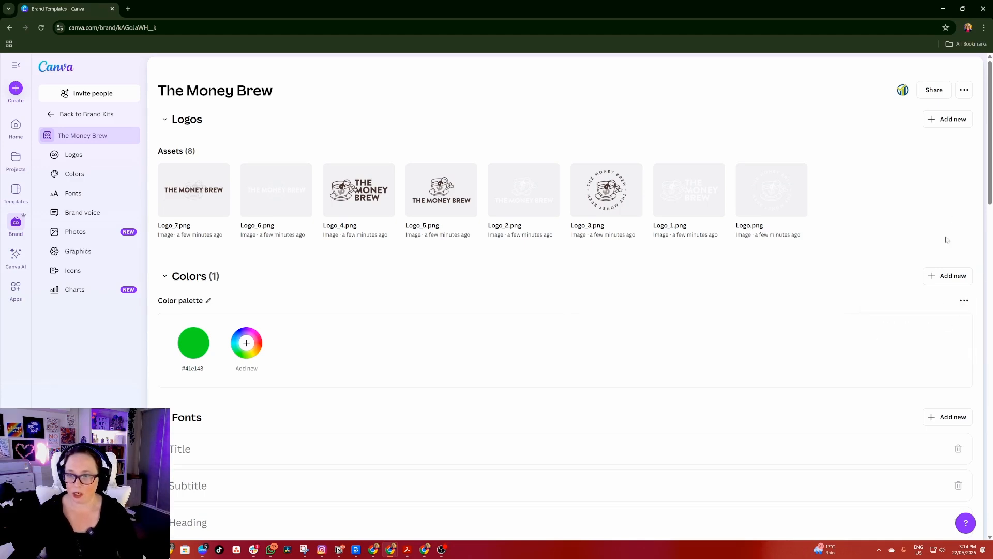
click(947, 275)
click(851, 326)
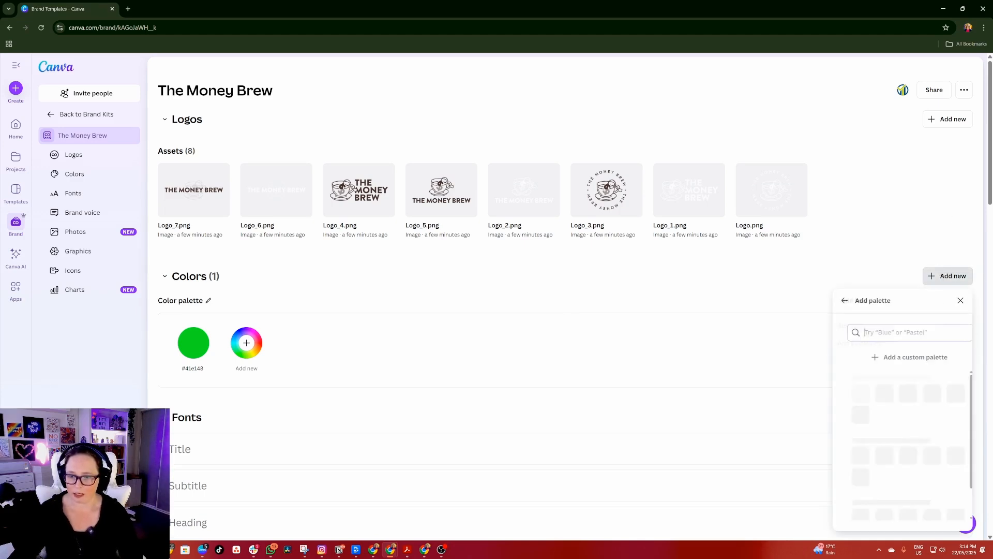
click(843, 300)
click(743, 281)
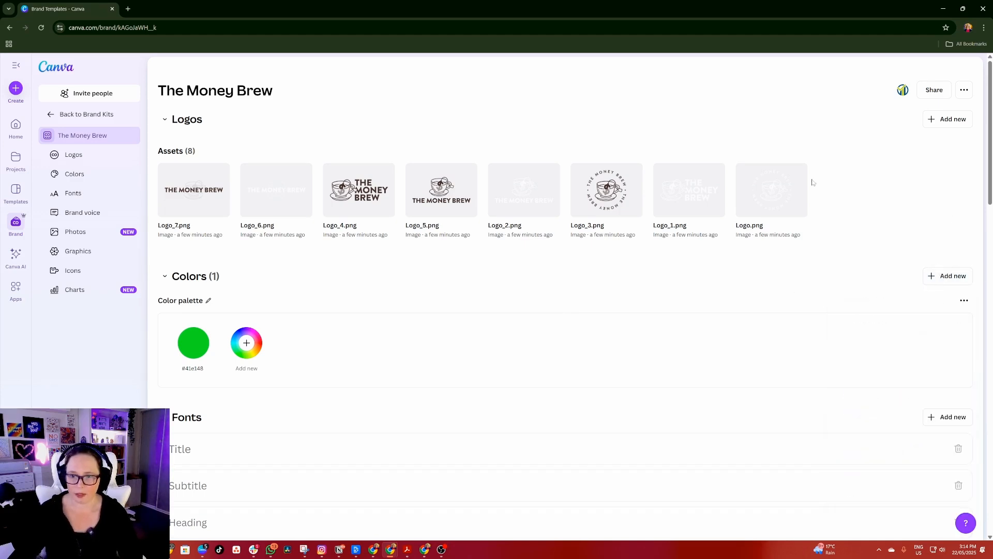
click(964, 90)
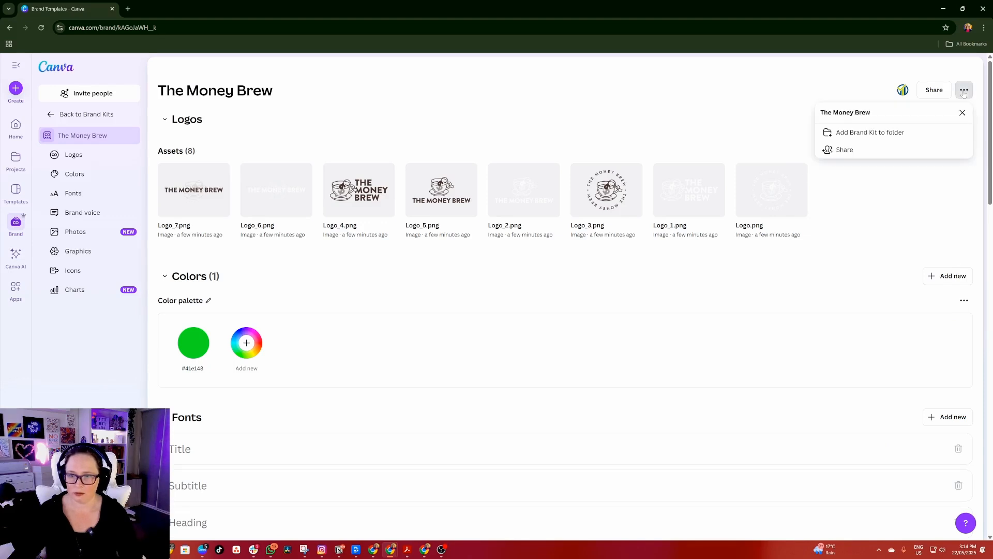
click(682, 260)
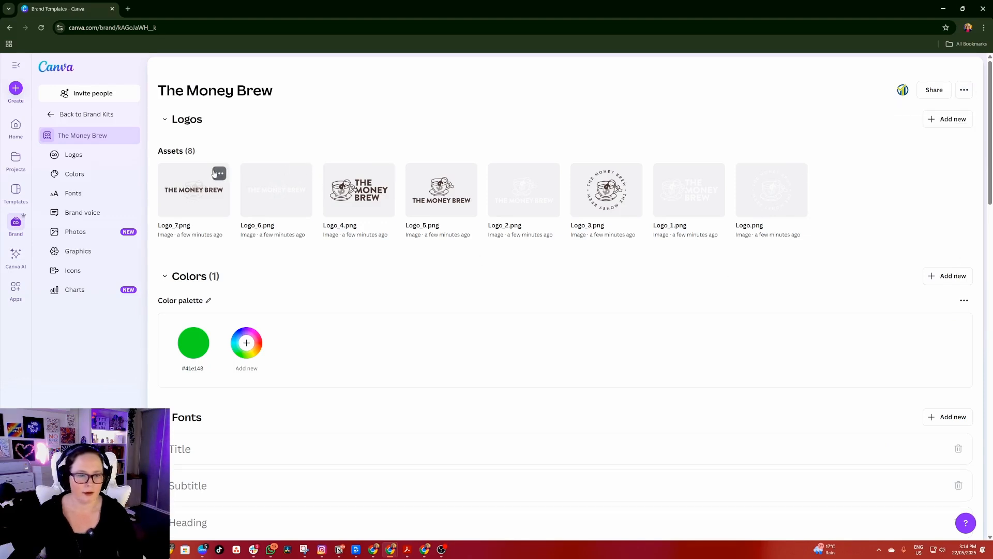
click(218, 173)
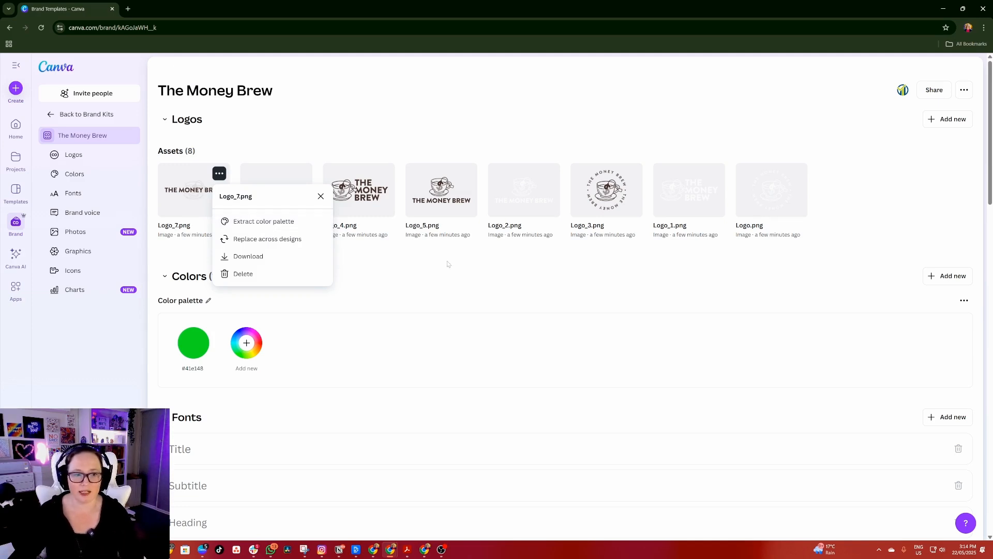
click(210, 290)
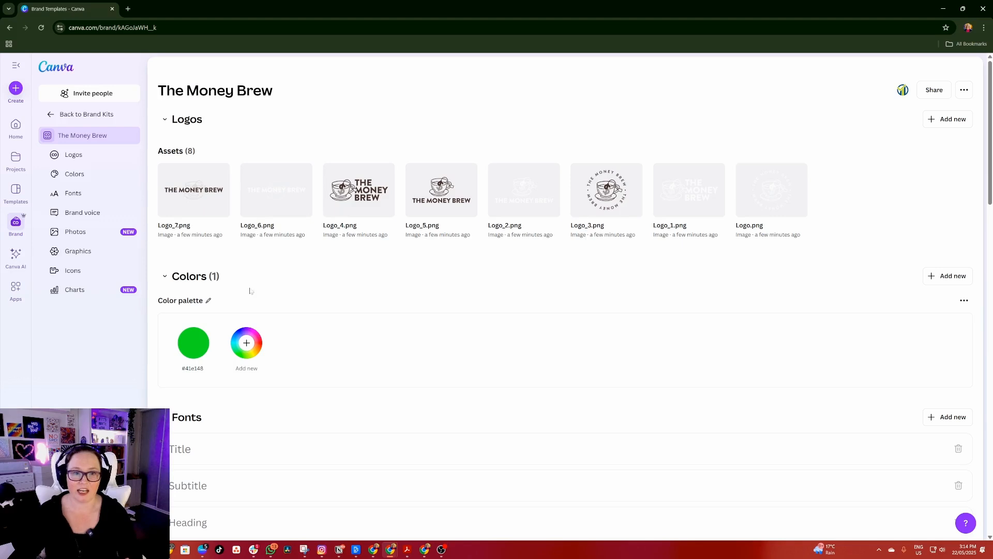
Change the green palette color to #FCFCFC and name the color with the same hex code.
click(193, 343)
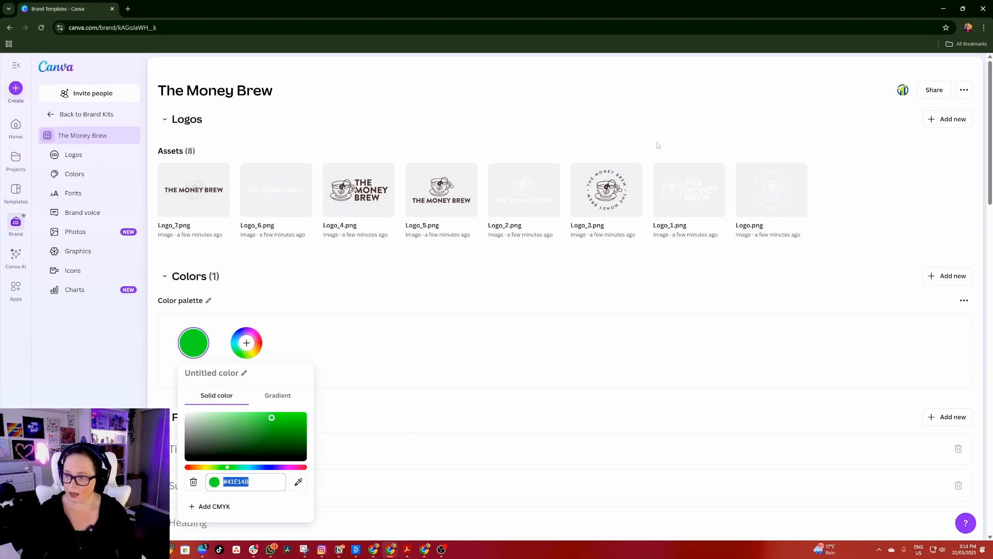
text(#FCFCFC)
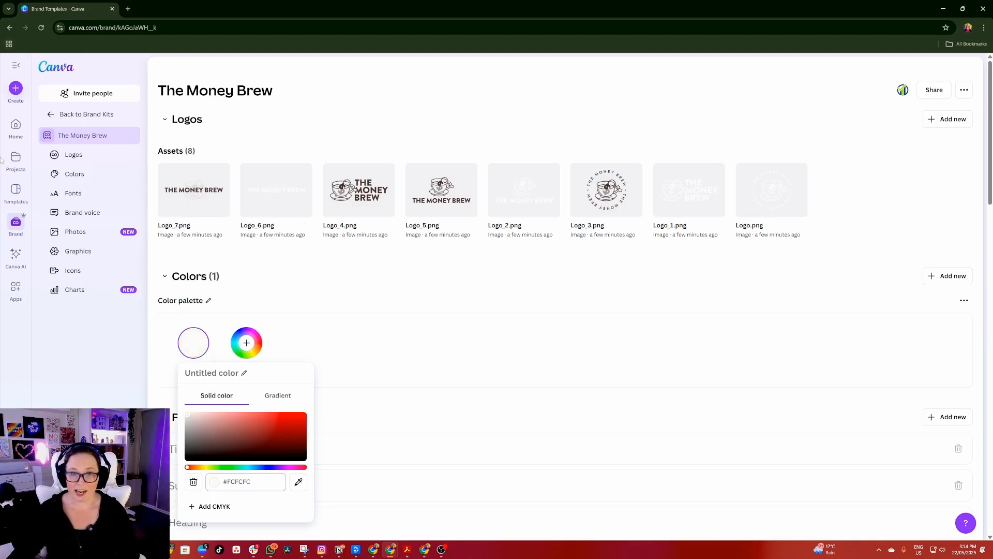
key(ctrl+a)
key(ctrl+c)
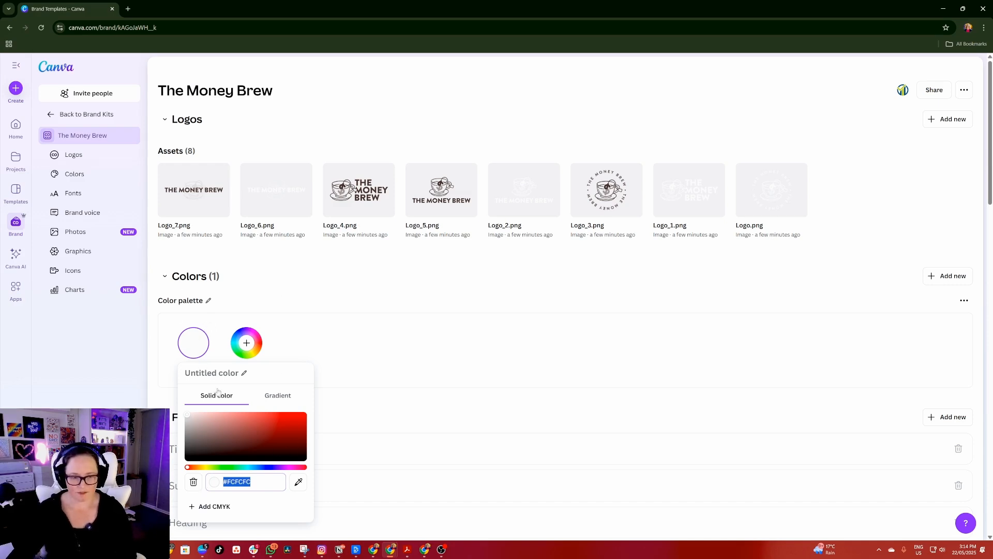
click(188, 373)
key(ctrl+v)
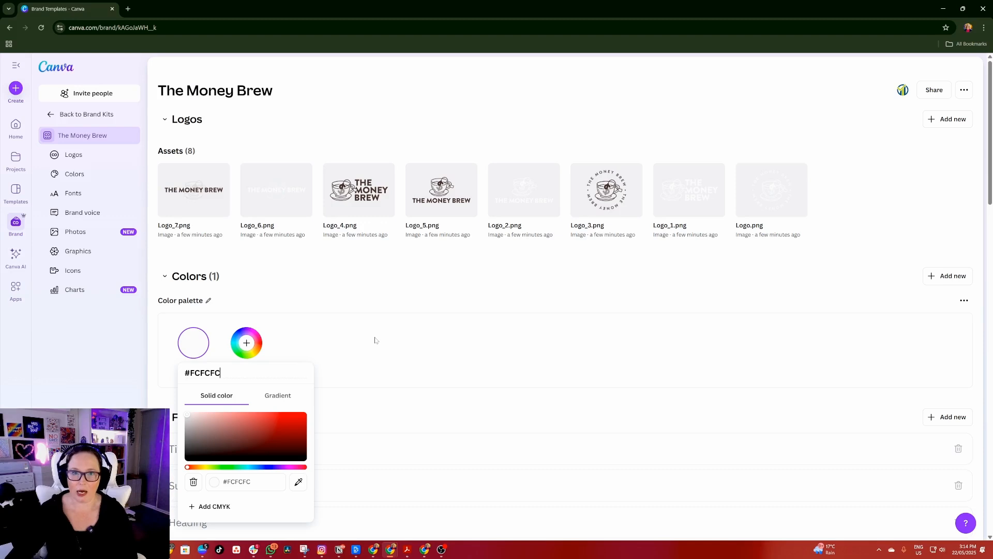
click(438, 359)
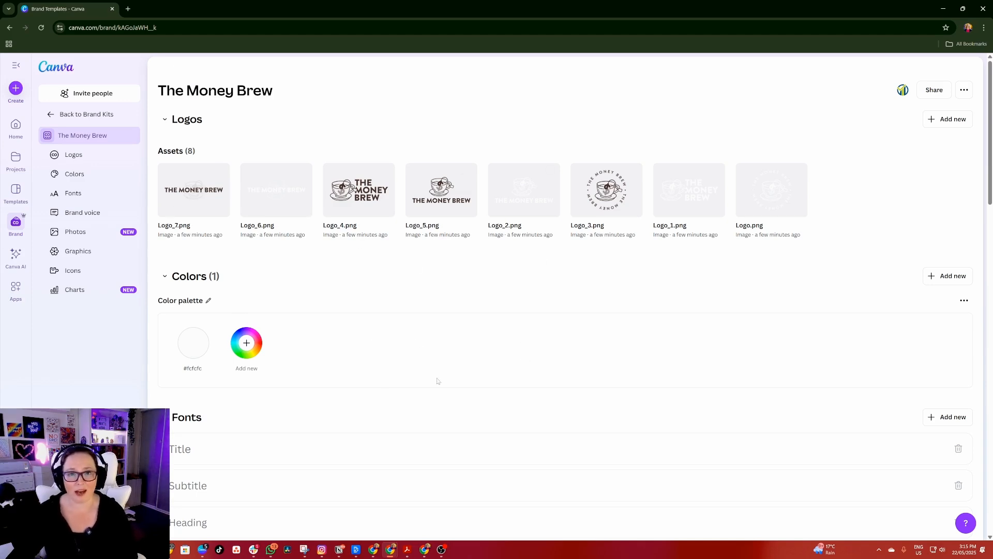
Check the color codes in the brand guide PDF, then add #4C3A36 to the Canva palette, using its hex code as the color's name.
key(alt+Tab)
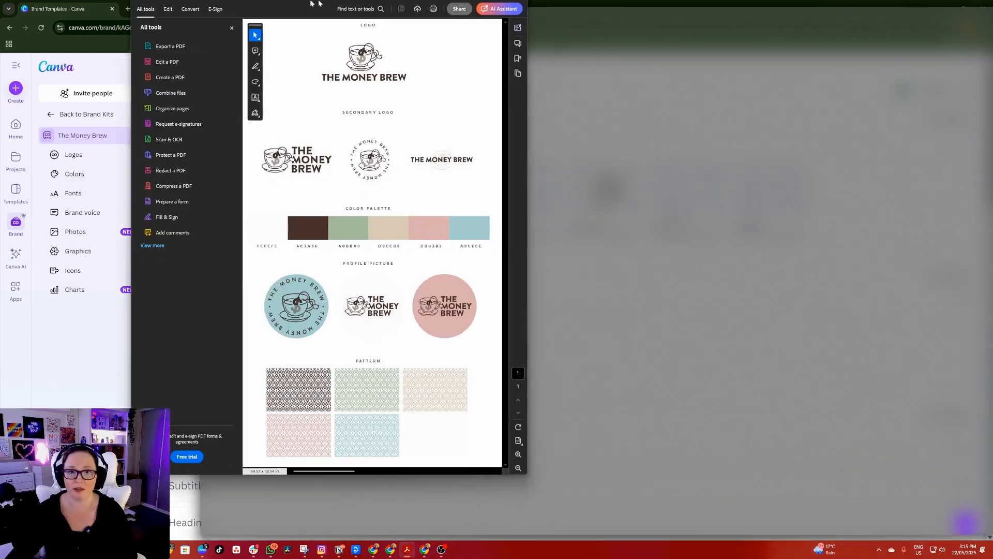
key(alt+Tab)
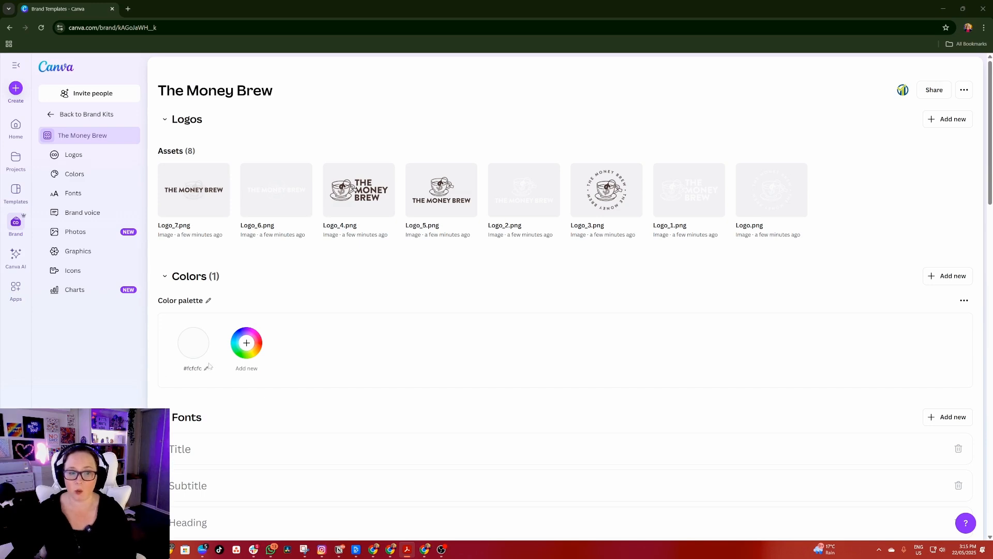
click(246, 342)
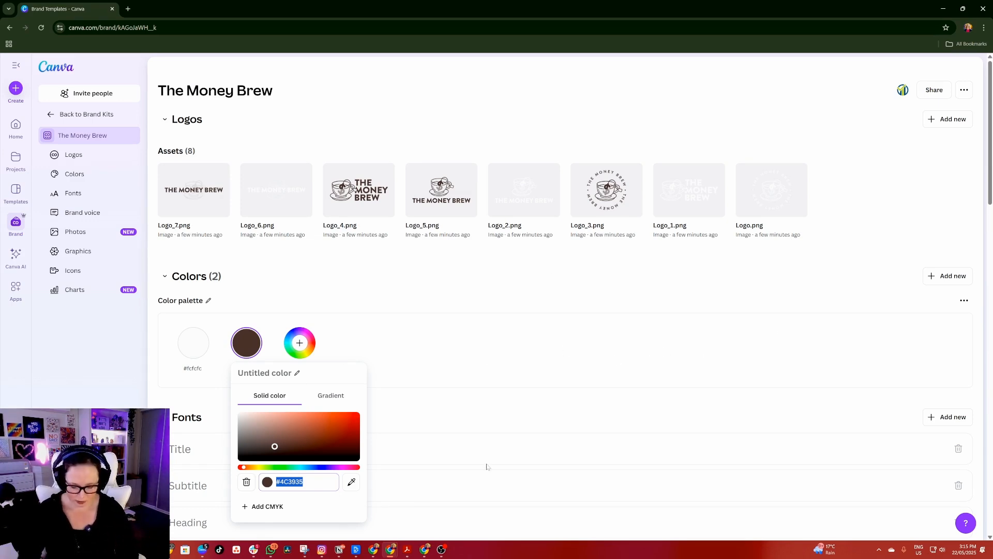
text(#)
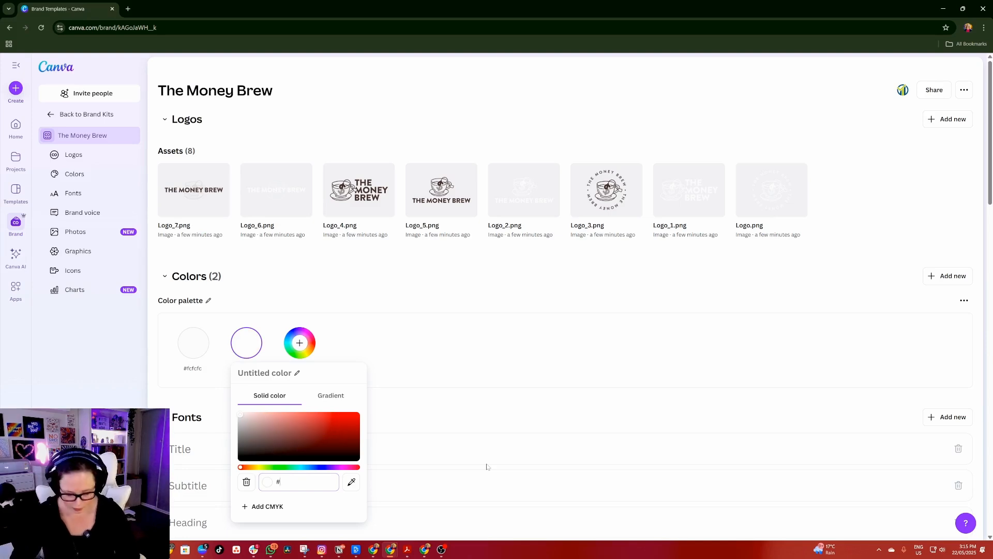
text(4C3)
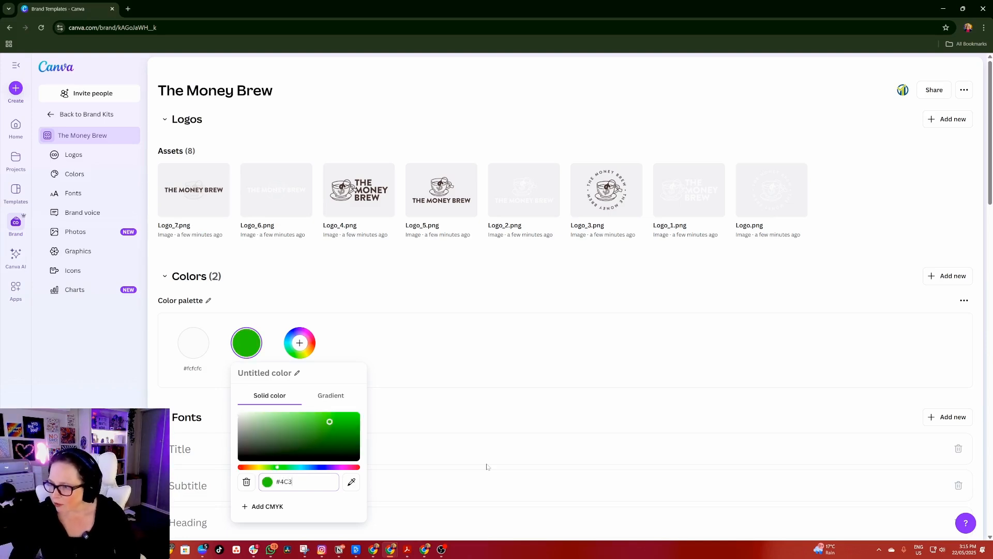
text(A36)
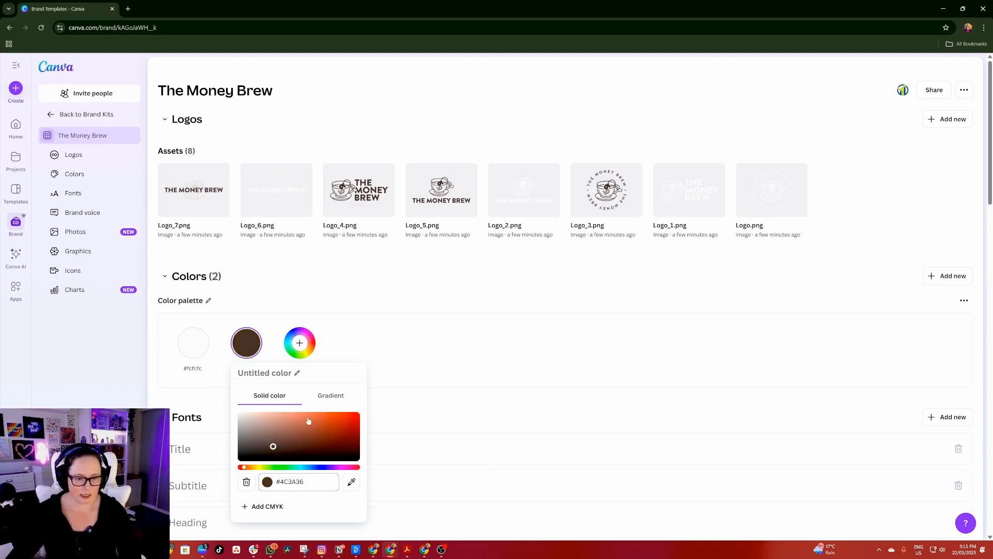
drag(306, 482, 276, 482)
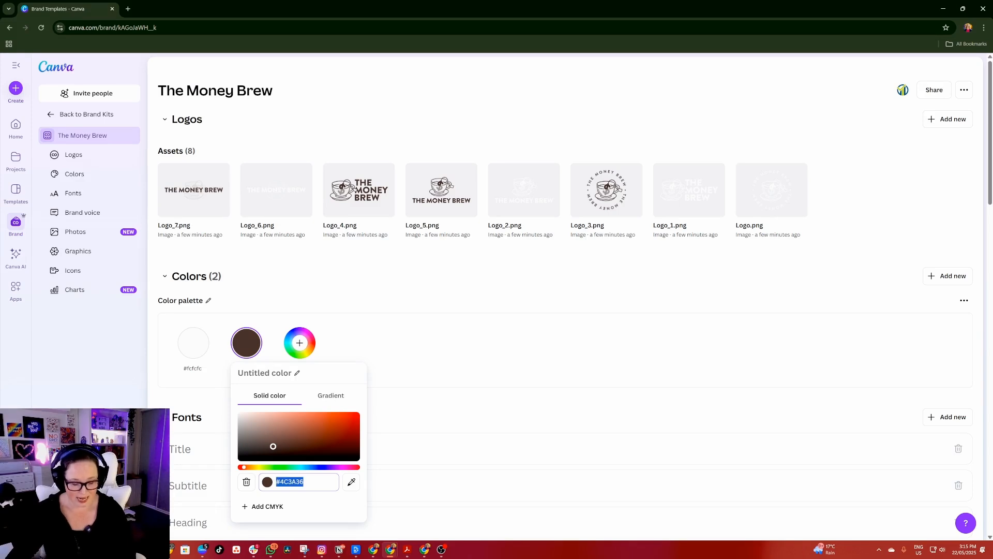
key(ctrl+c)
click(265, 373)
key(ctrl+v)
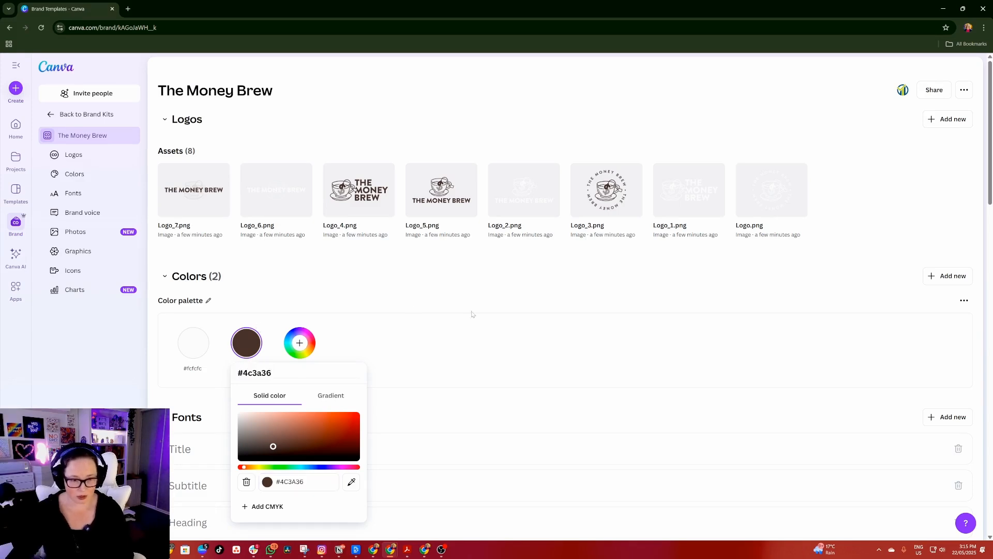
click(485, 357)
Add the sage green #A8BBA0 to the color palette and name it with its hex code.
click(300, 342)
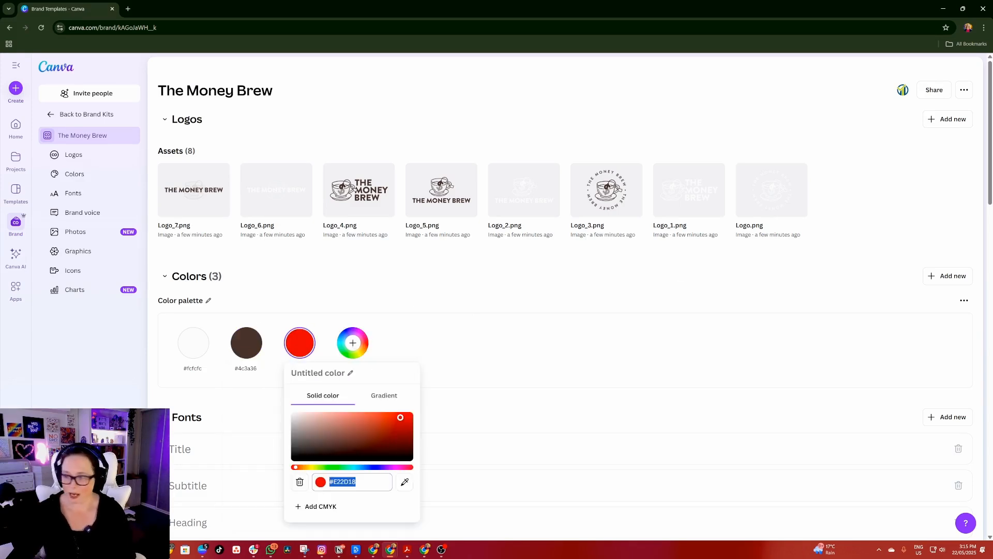
text(#A)
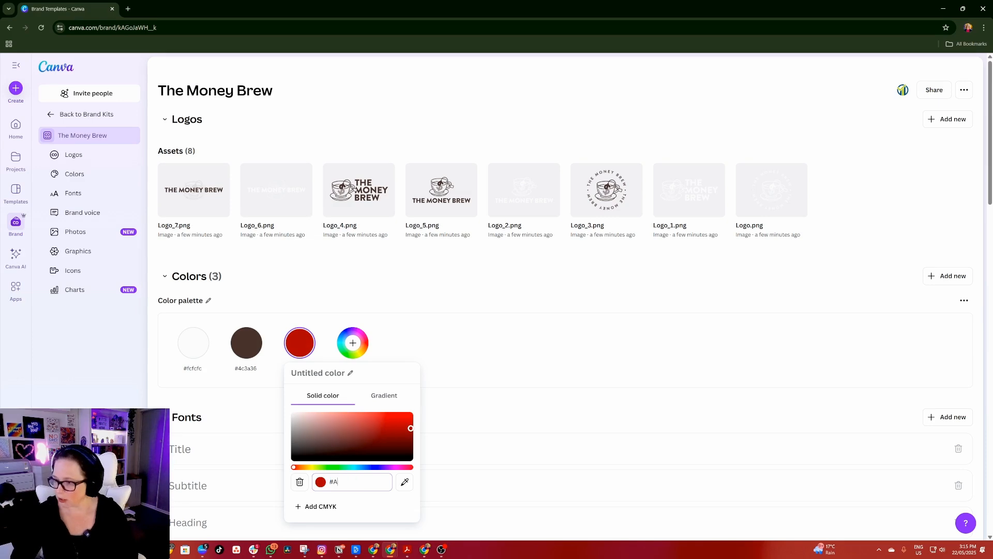
text(8)
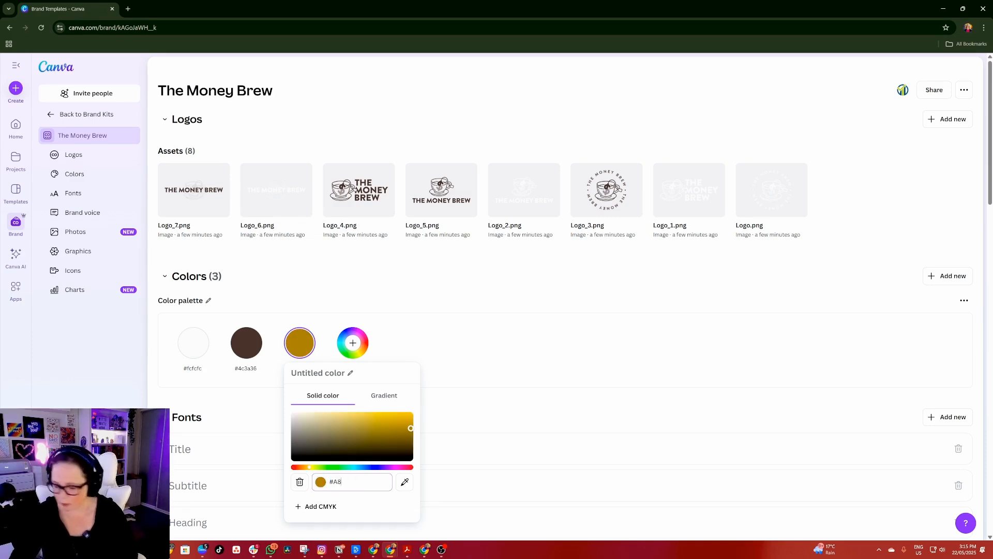
text(BBA)
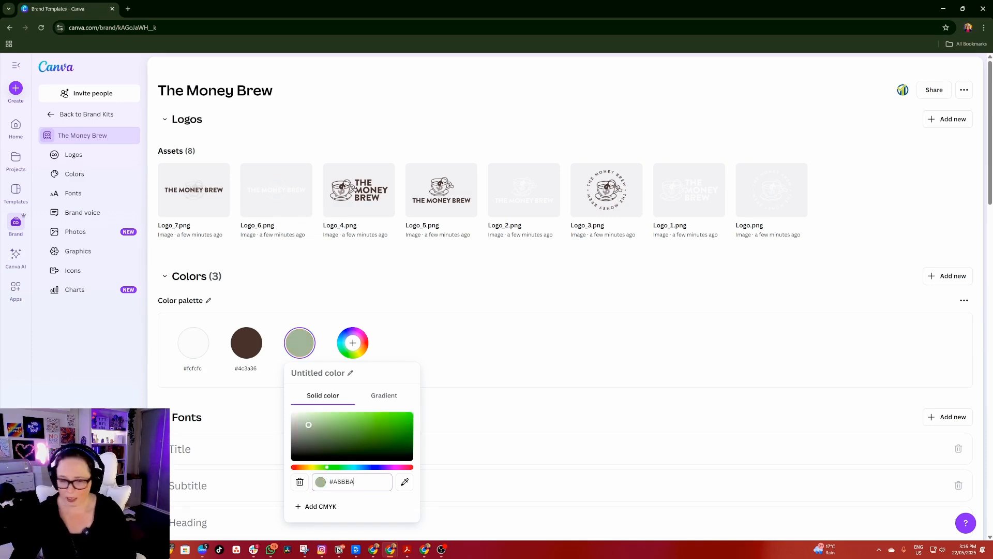
text(0)
key(Return)
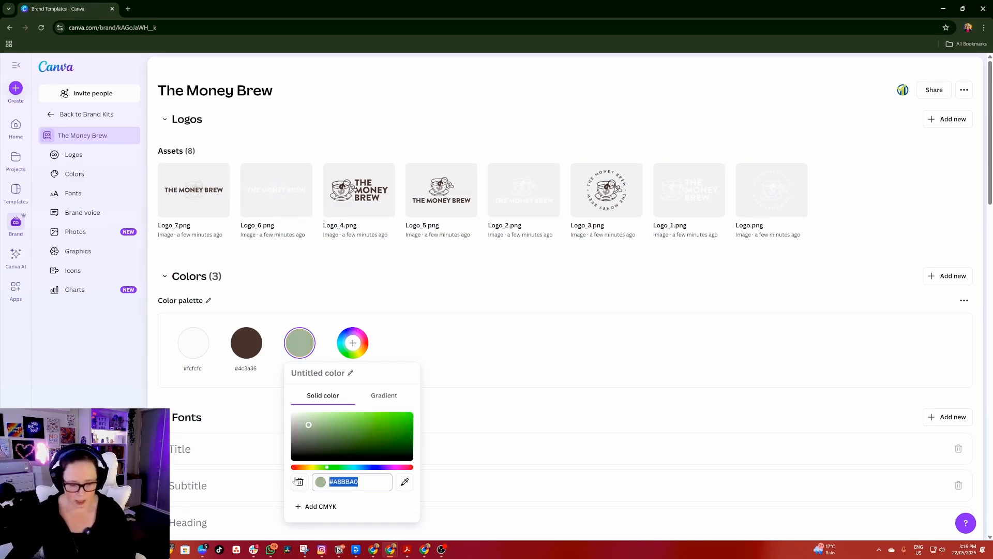
click(324, 369)
key(ctrl+v)
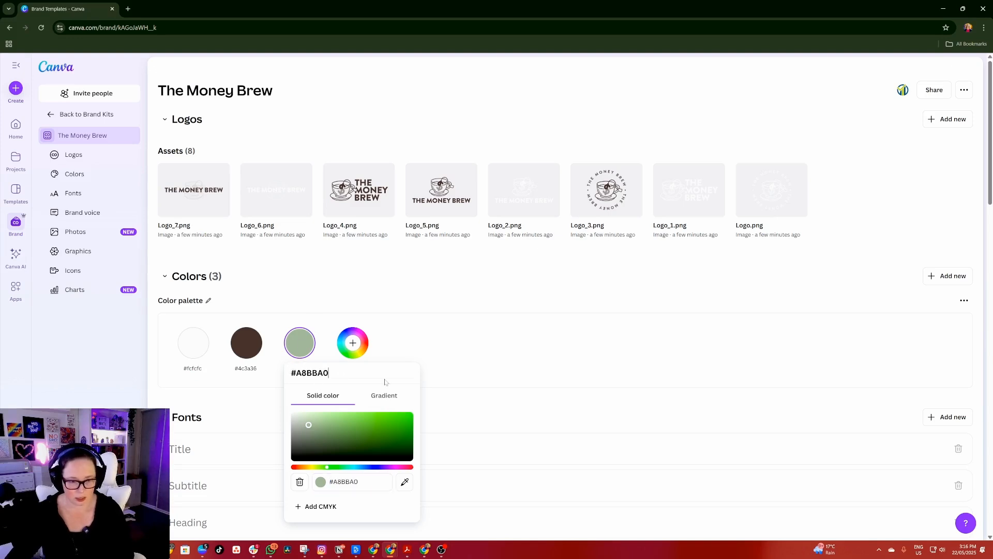
click(414, 335)
Add the beige #D9CCB9 to the color palette and name it with its hex code.
click(352, 342)
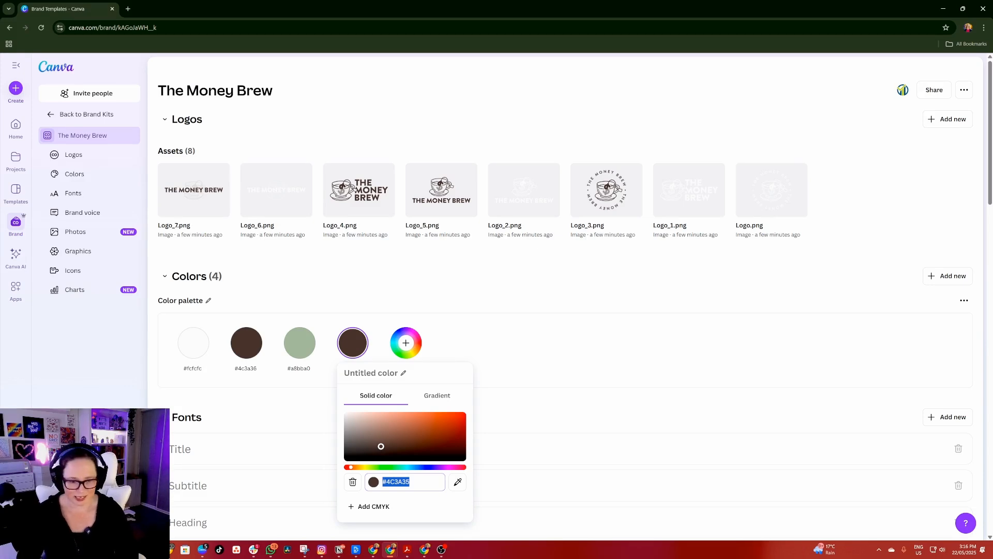
text(#D)
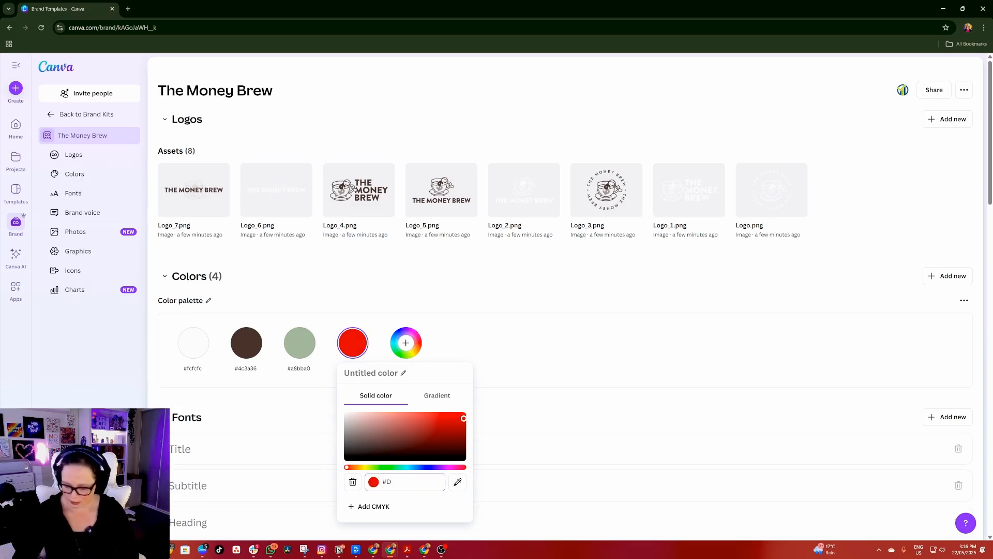
text(9CC)
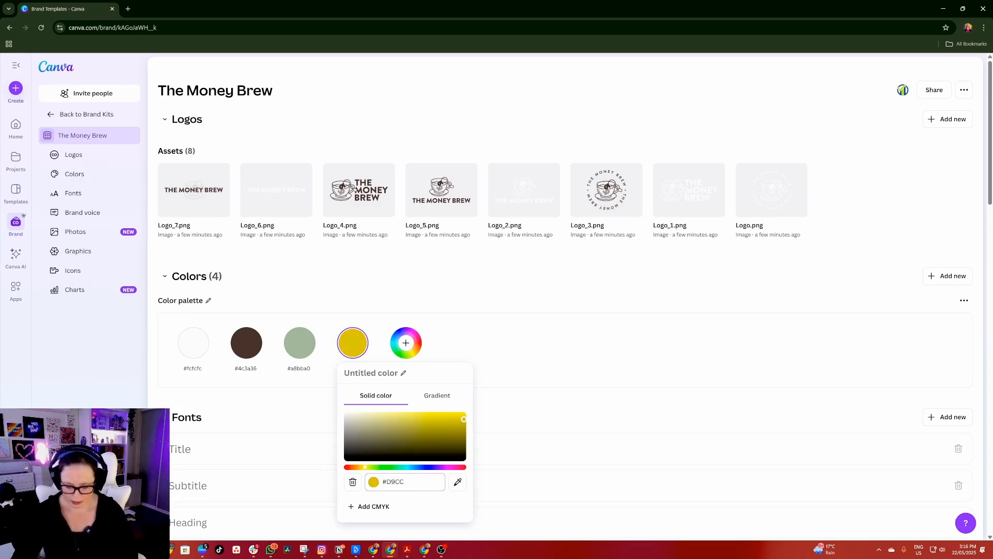
text(B9)
drag(417, 483, 352, 483)
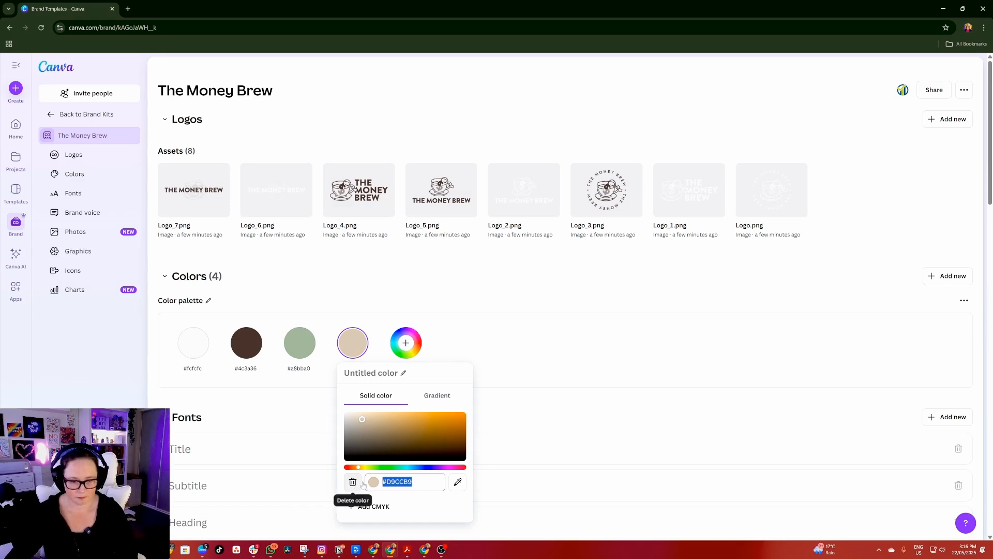
key(ctrl+c)
click(384, 373)
key(ctrl+v)
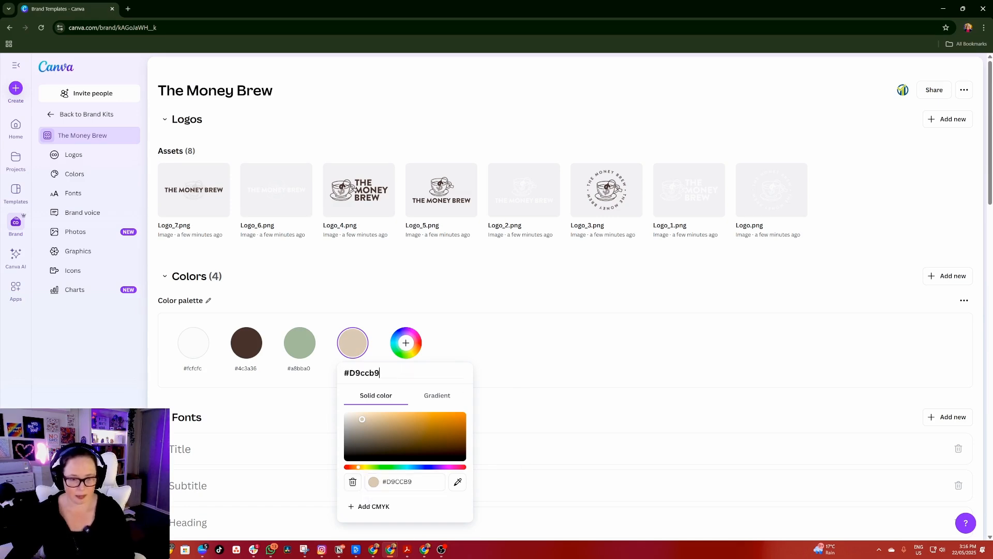
key(Return)
Add the pink #DBB3B2 to the color palette and name it with its hex code.
click(406, 344)
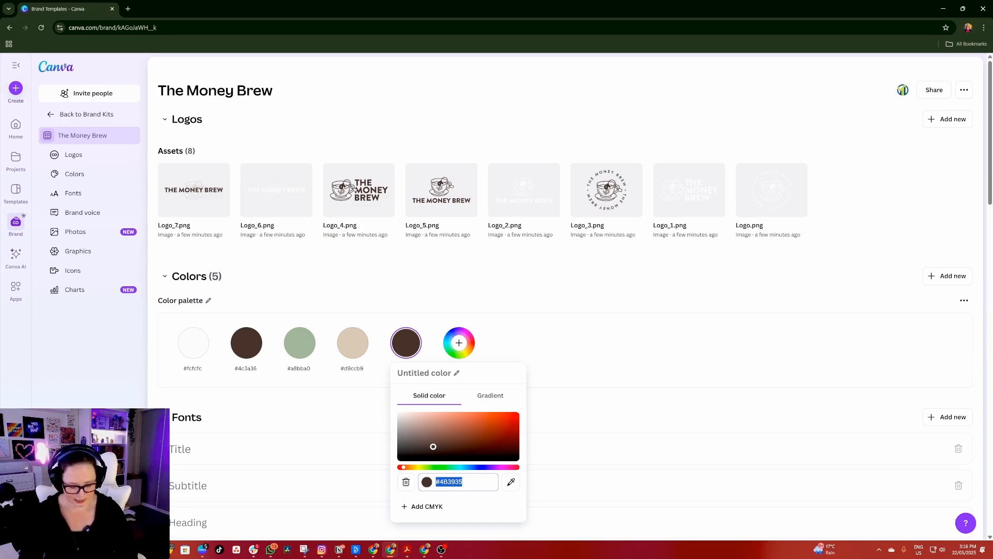
text(#D)
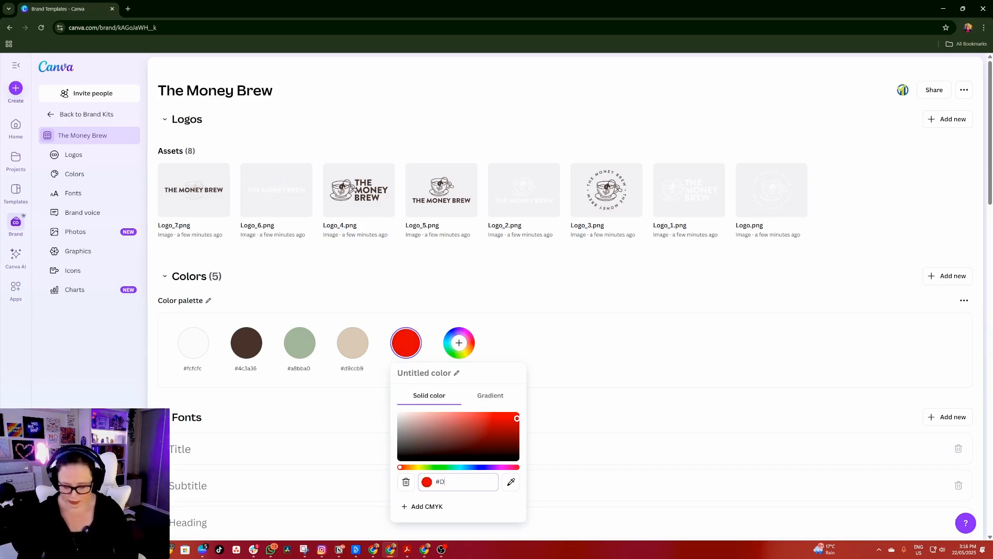
text(B)
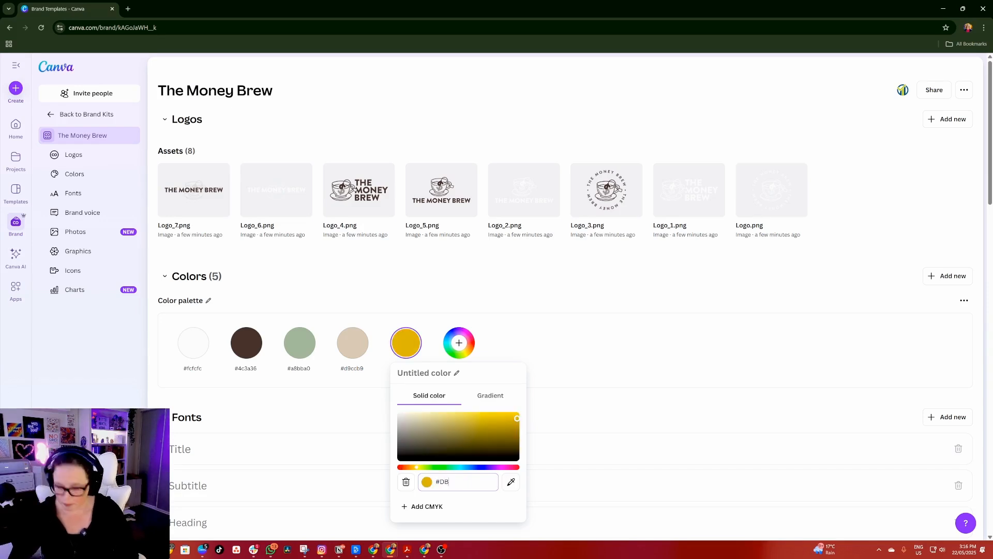
text(B3B)
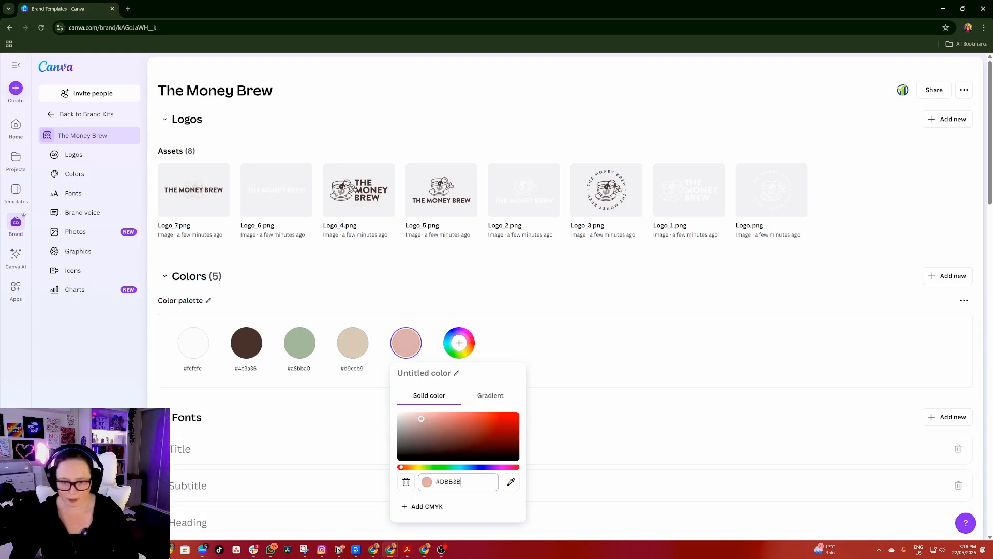
text(2)
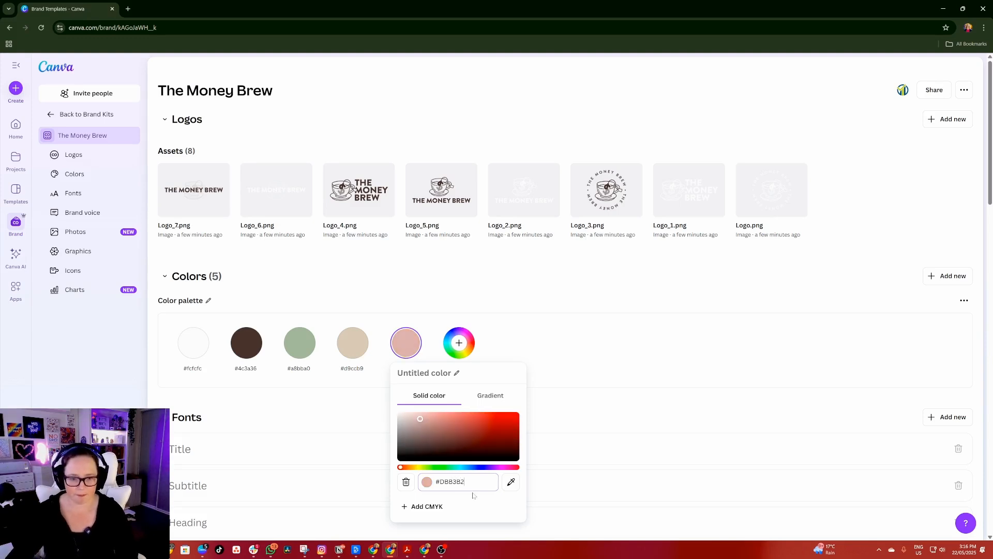
key(ctrl+a)
click(430, 373)
key(ctrl+v)
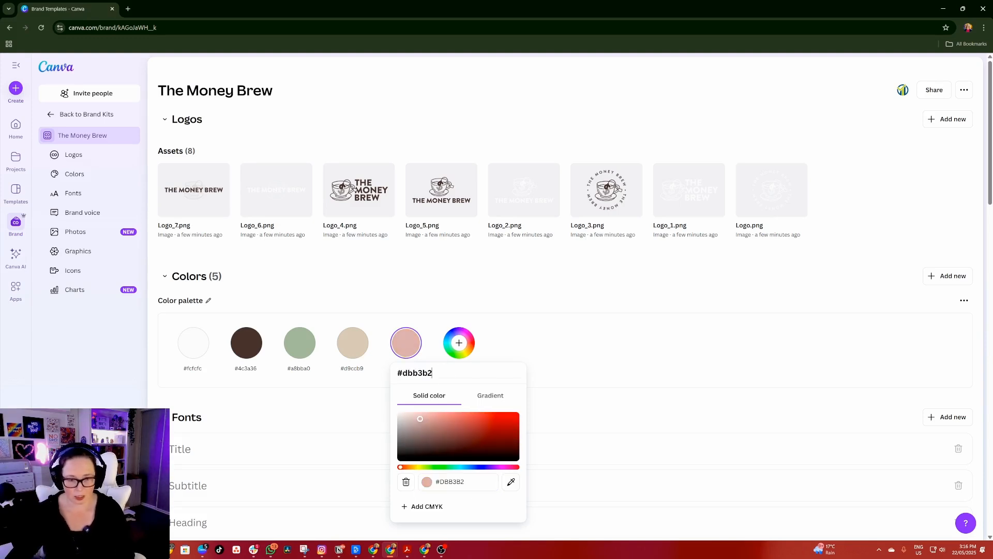
Add the light blue #A9CECE to the color palette and name it with its hex code.
click(454, 345)
click(486, 350)
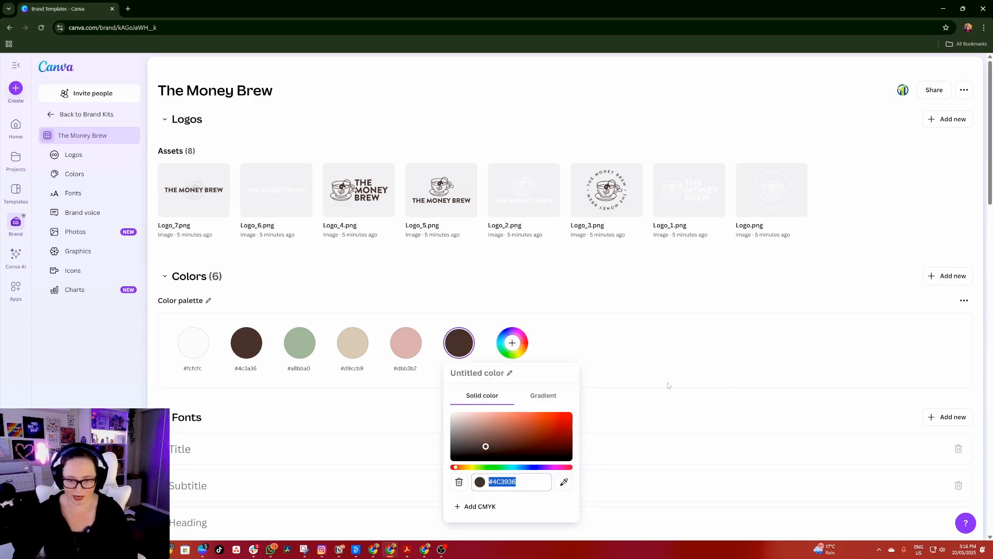
text(#)
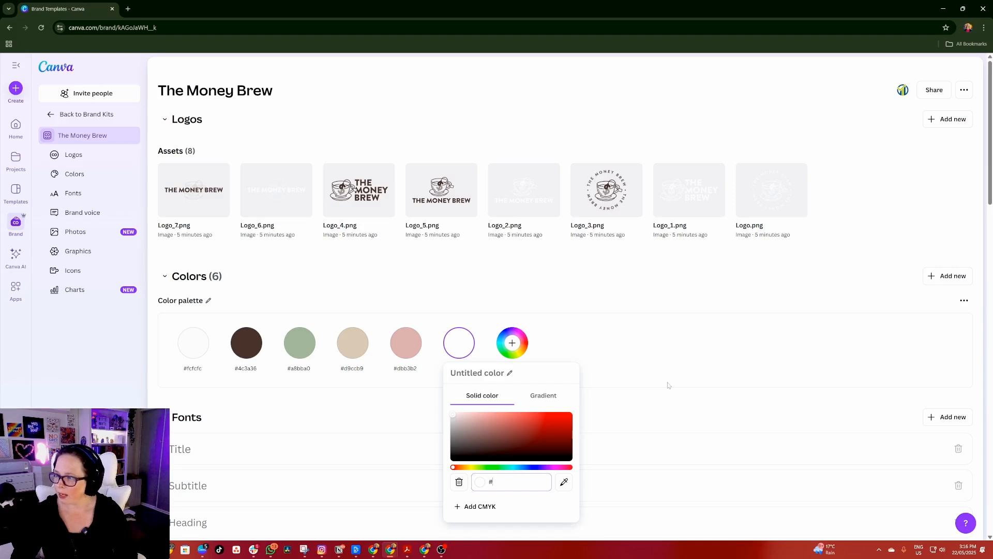
text(A9)
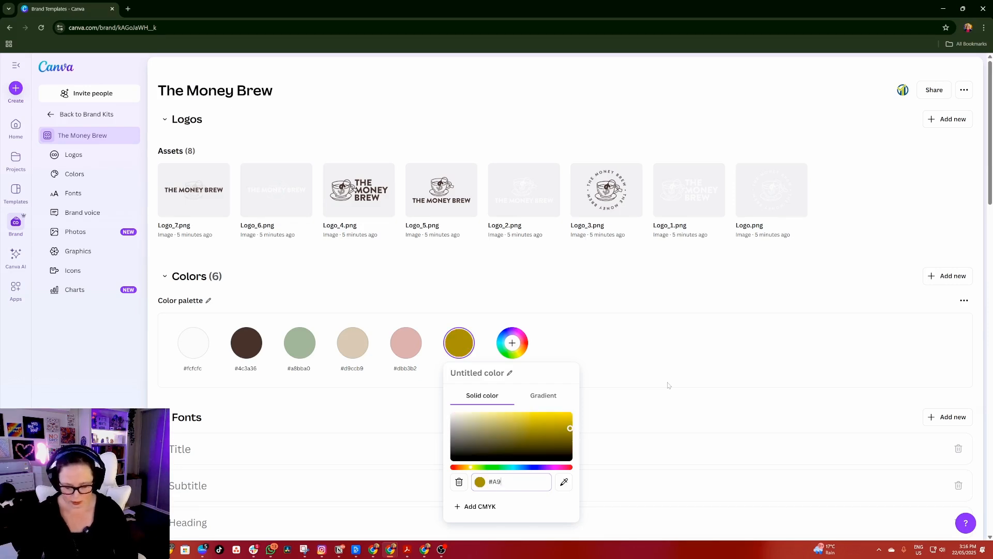
text(CECE)
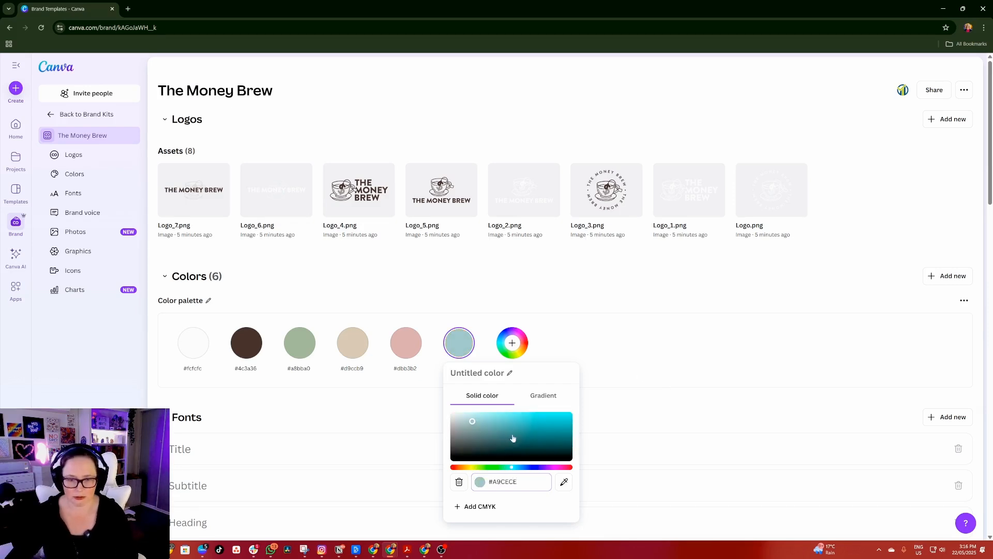
drag(518, 482, 486, 478)
key(ctrl+c)
click(486, 373)
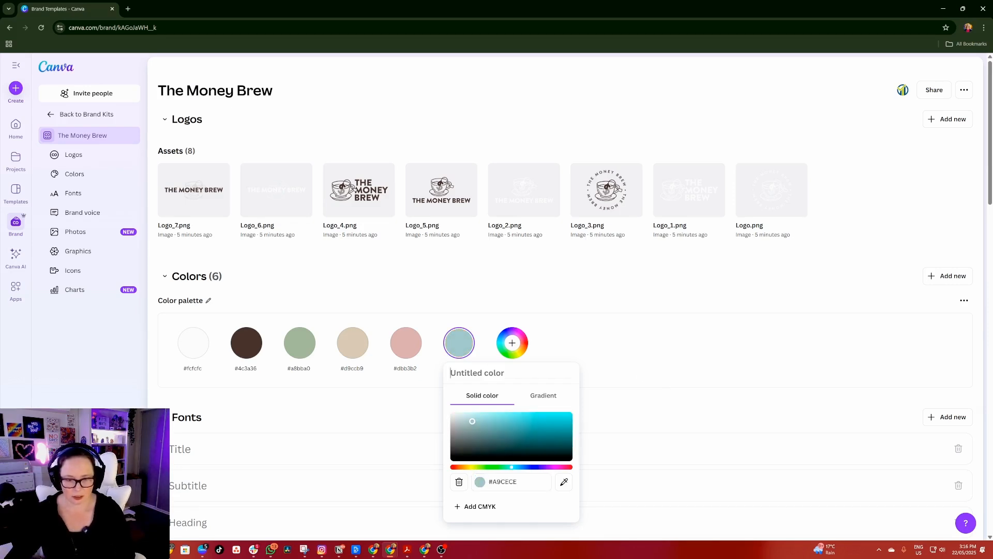
key(ctrl+v)
click(716, 341)
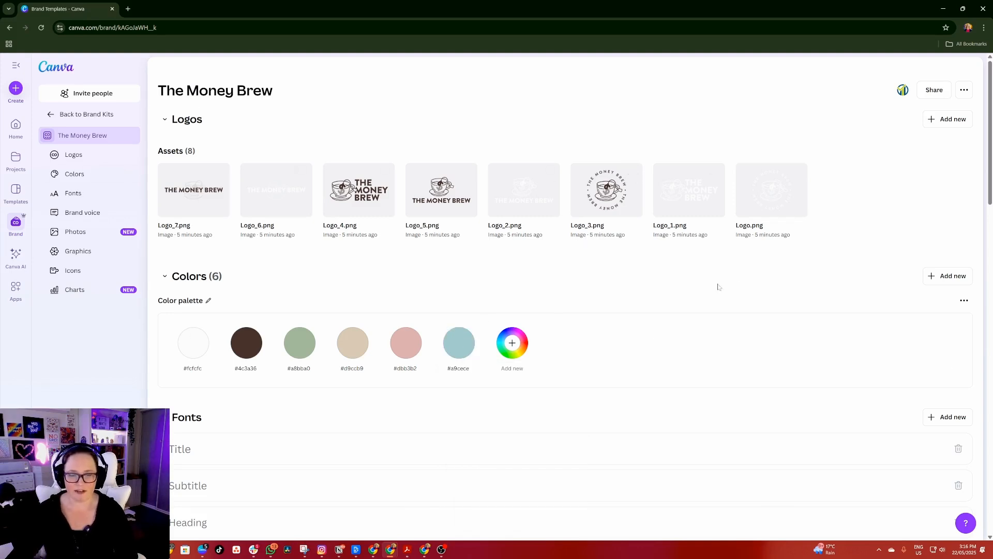
Examine the font, heading type and size options for the Title style, and close its editor without choosing a font.
scroll(716, 284, down, 6)
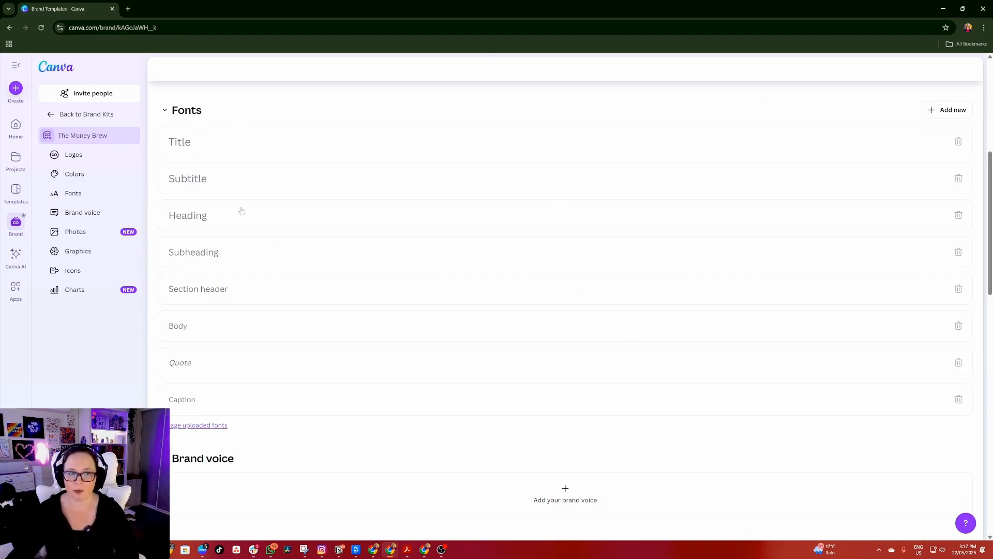
click(190, 145)
click(189, 149)
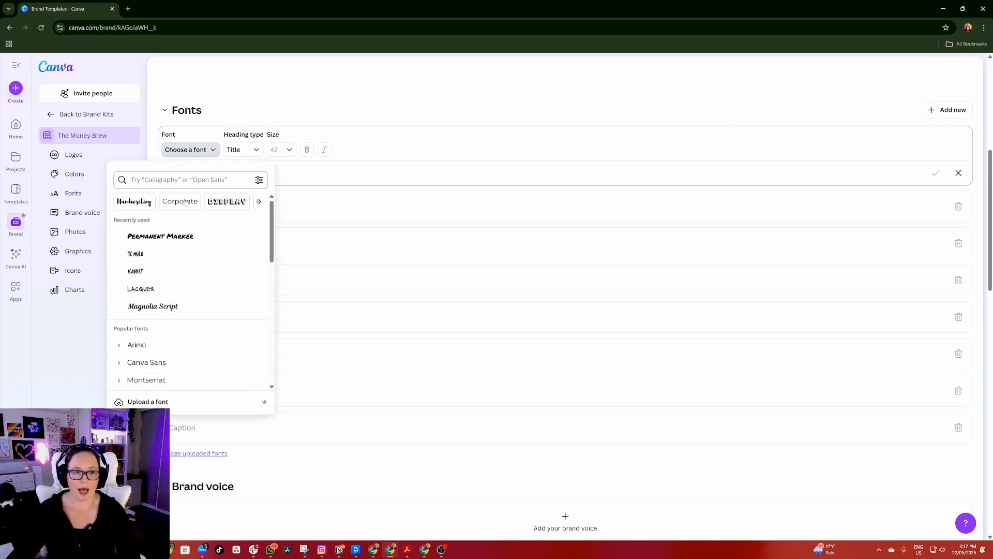
click(239, 150)
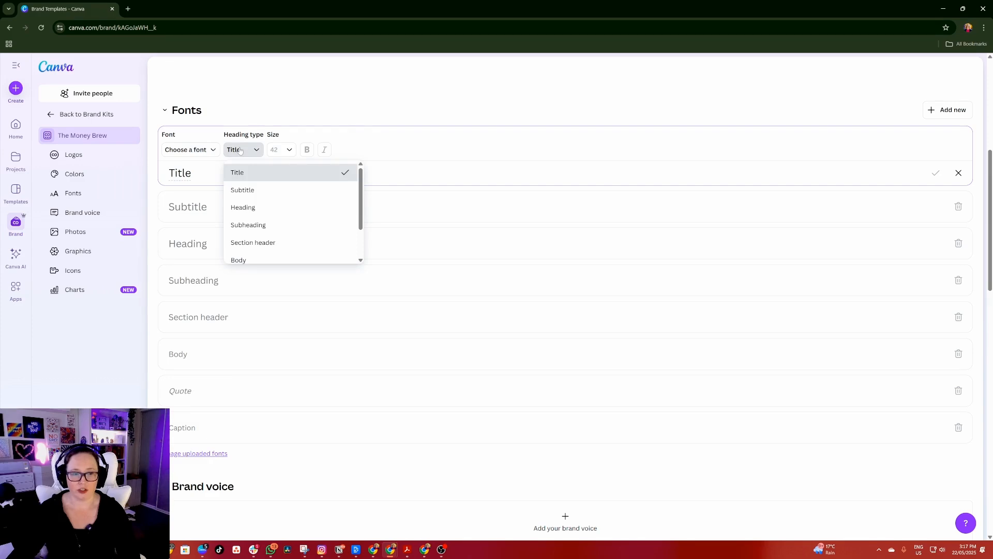
click(240, 150)
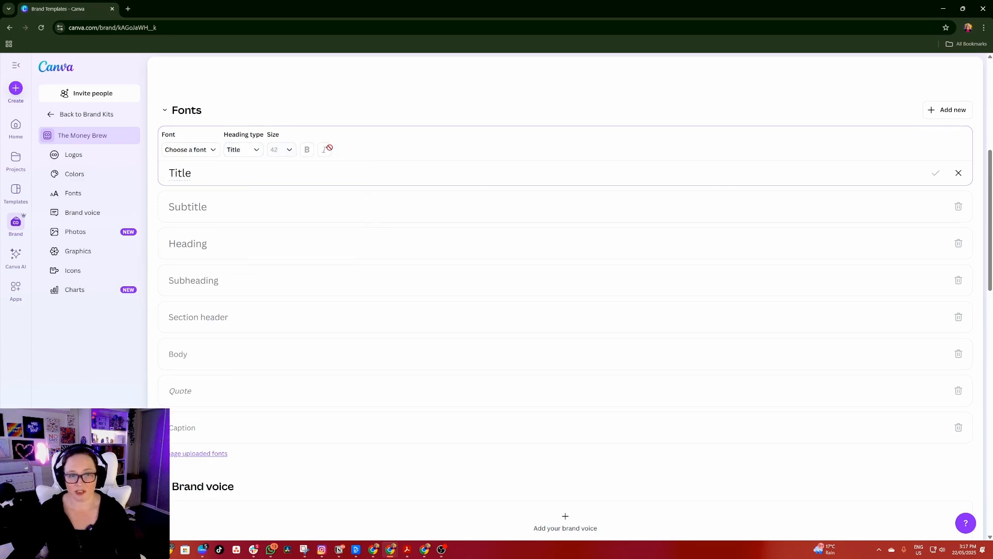
click(209, 154)
click(414, 134)
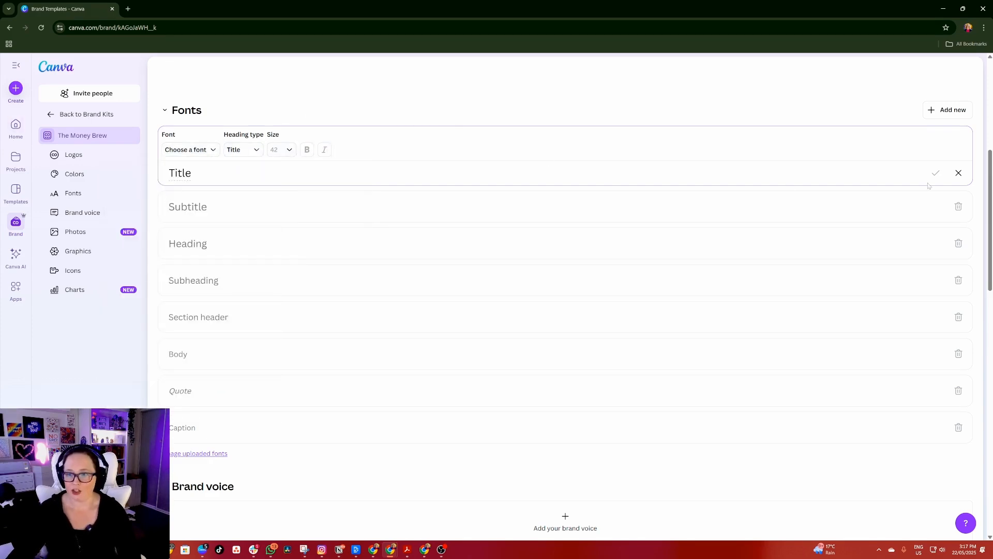
click(959, 173)
scroll(359, 319, up, 4)
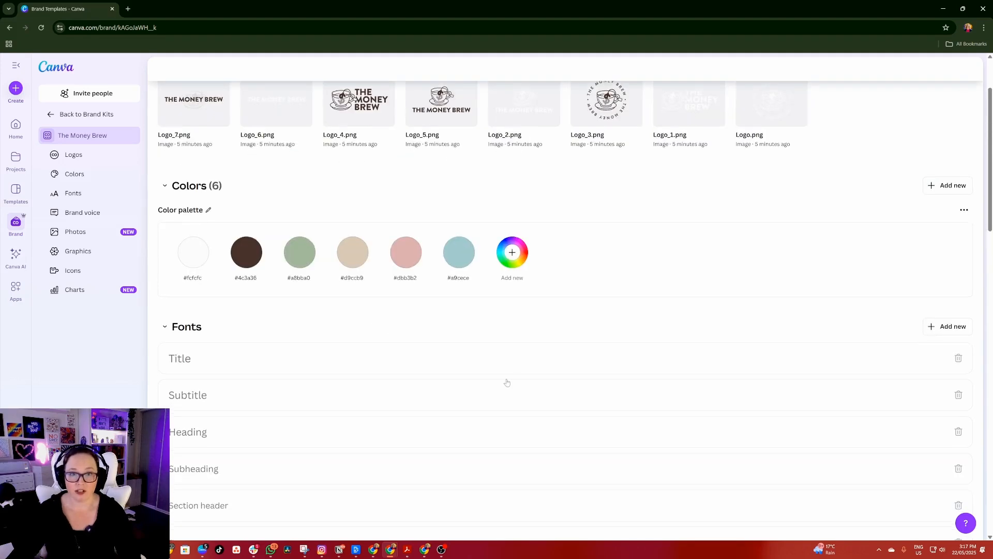
scroll(461, 373, down, 6)
scroll(273, 166, up, 2)
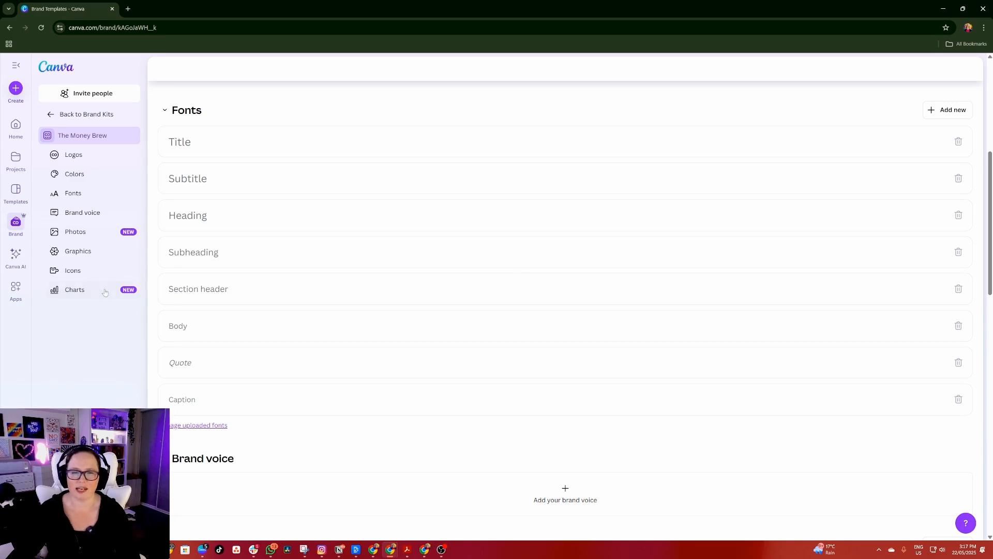
Switch to File Explorer and add the portrait photo of the seated person to the brand kit's Photos section.
scroll(361, 354, down, 3)
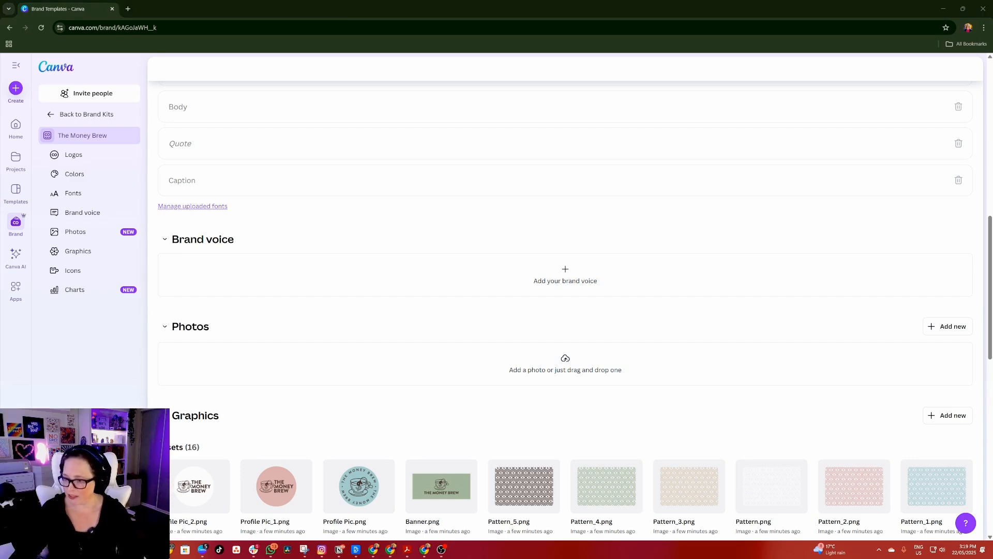
key(alt+Tab)
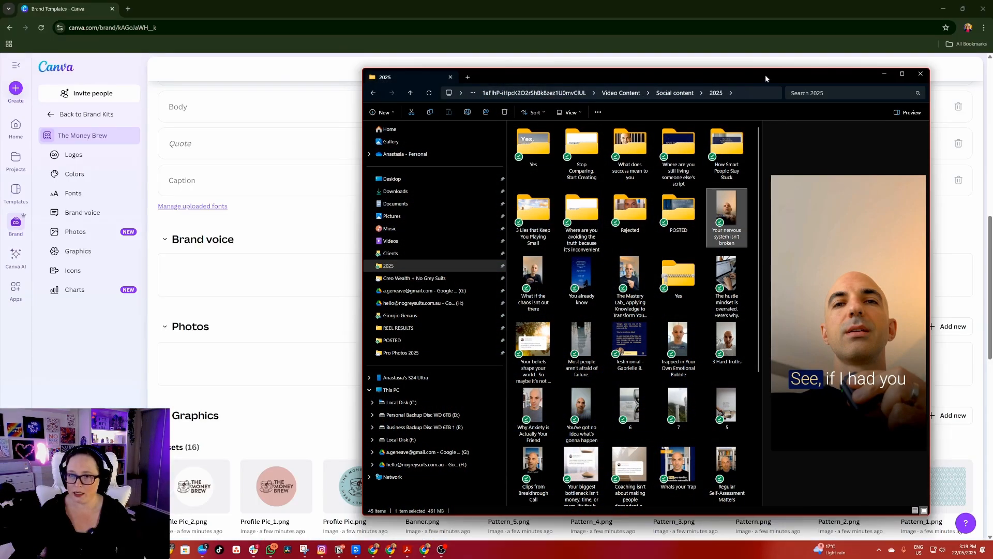
drag(765, 75, 992, 124)
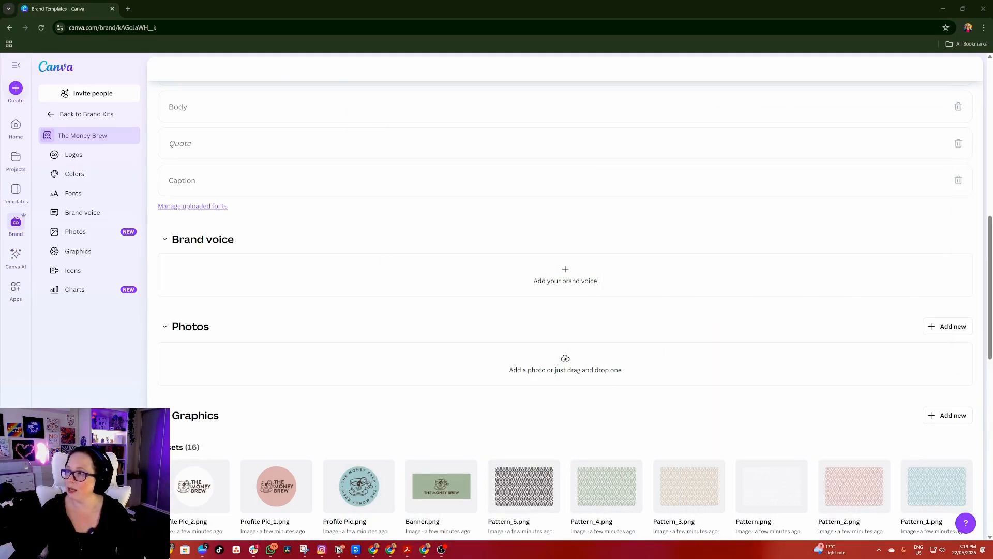
drag(992, 89, 992, 63)
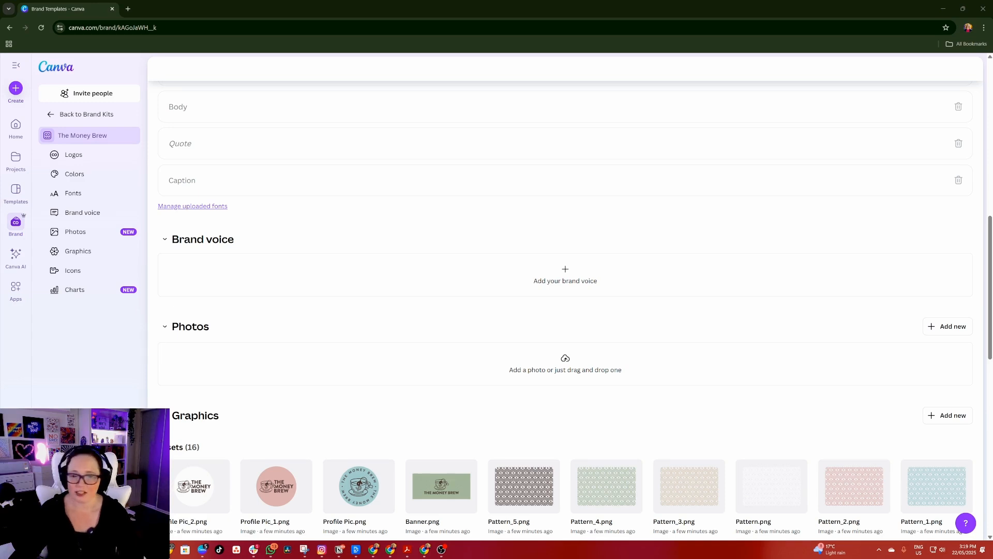
drag(207, 287, 744, 362)
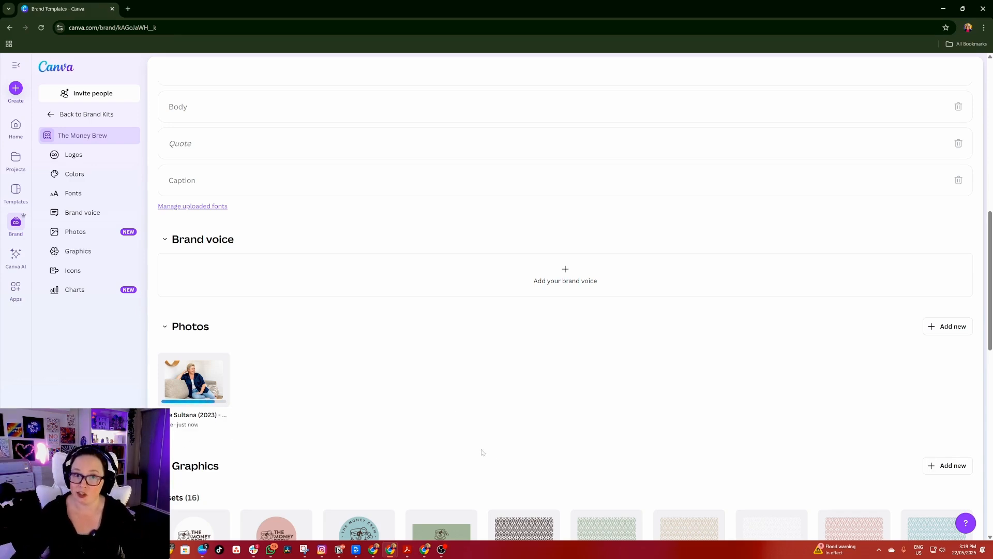
Look through the Photos, Graphics and Icons sections of the brand kit down to Charts.
scroll(359, 454, down, 3)
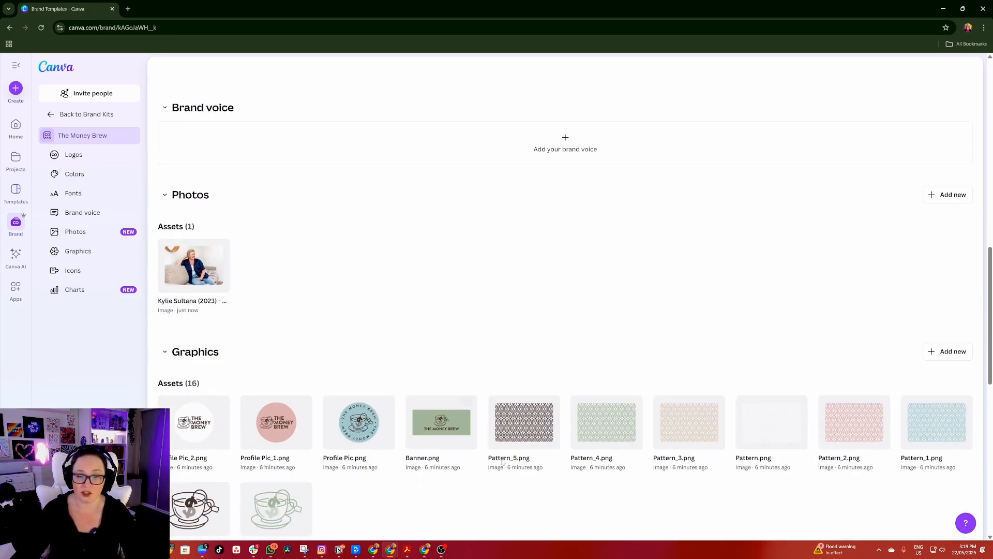
scroll(776, 414, down, 3)
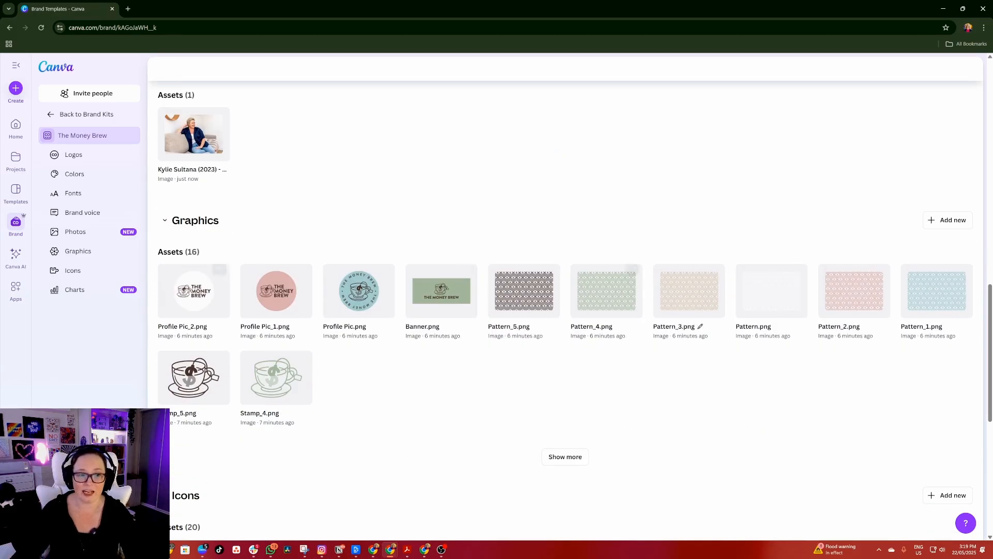
scroll(294, 203, down, 3)
scroll(302, 364, up, 4)
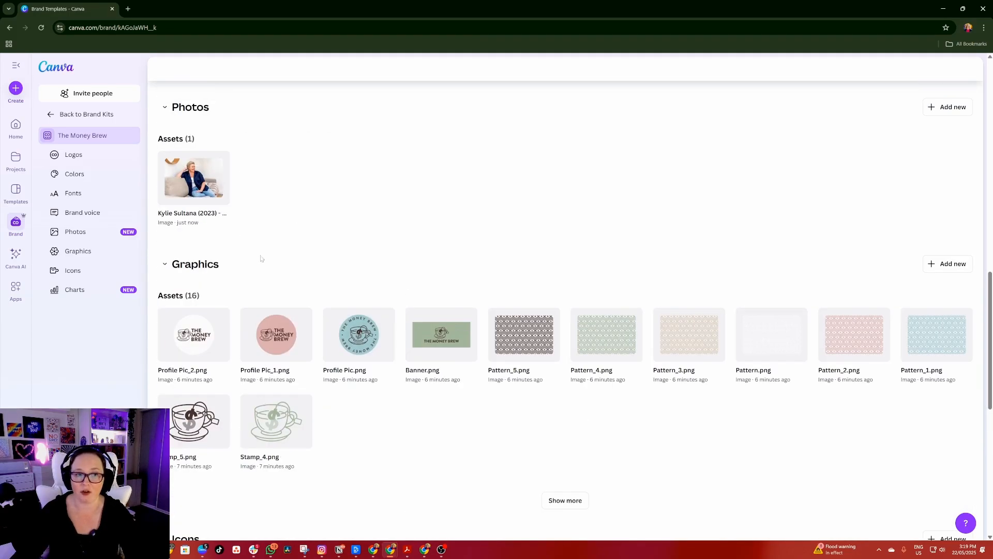
scroll(448, 440, up, 4)
scroll(466, 403, down, 10)
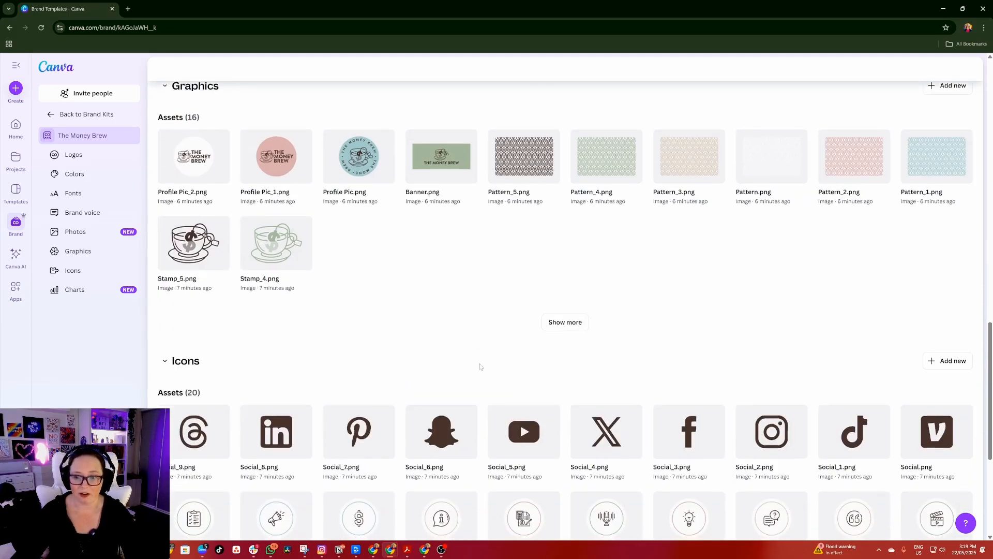
scroll(487, 378, down, 4)
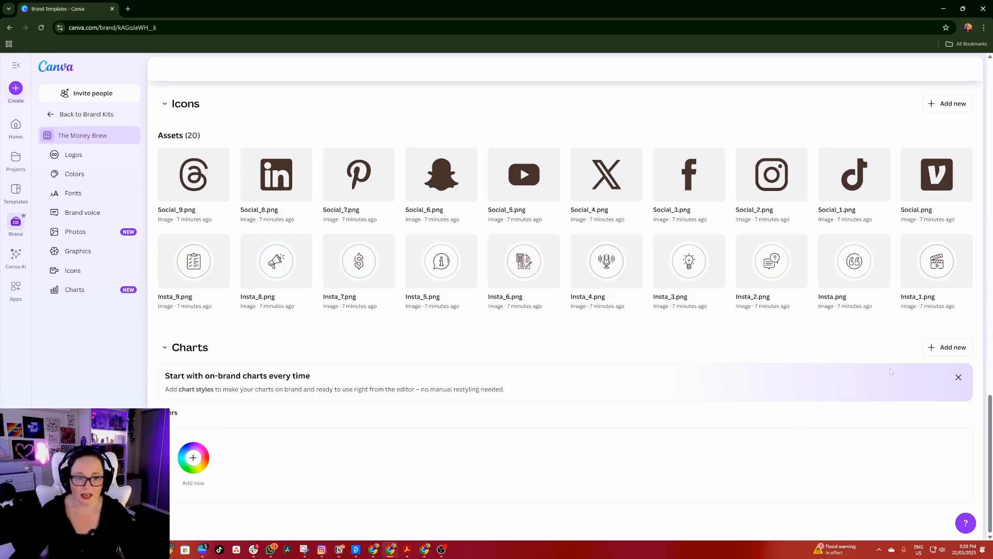
Open a blank guidelines entry for the Charts section and cancel it without saving.
click(947, 347)
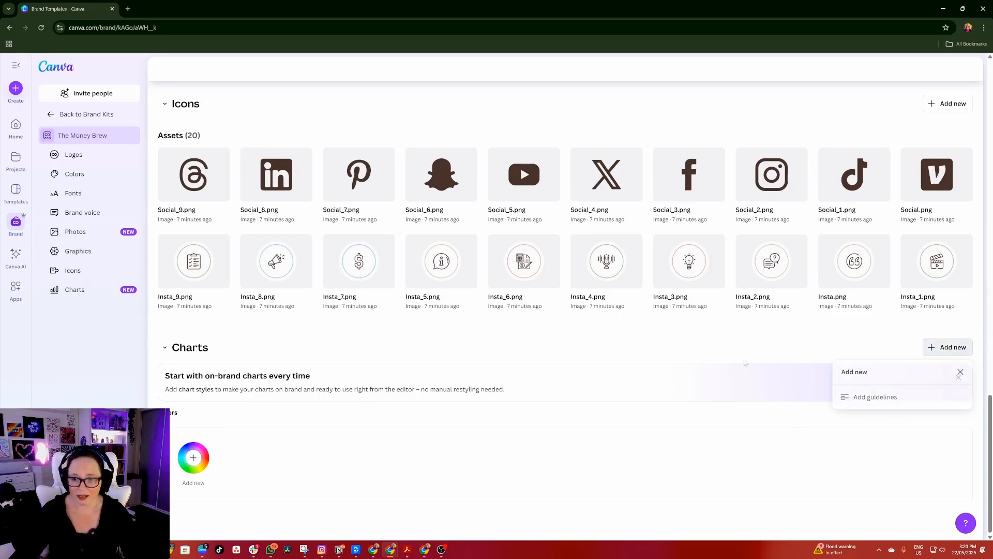
click(744, 362)
click(947, 348)
click(869, 396)
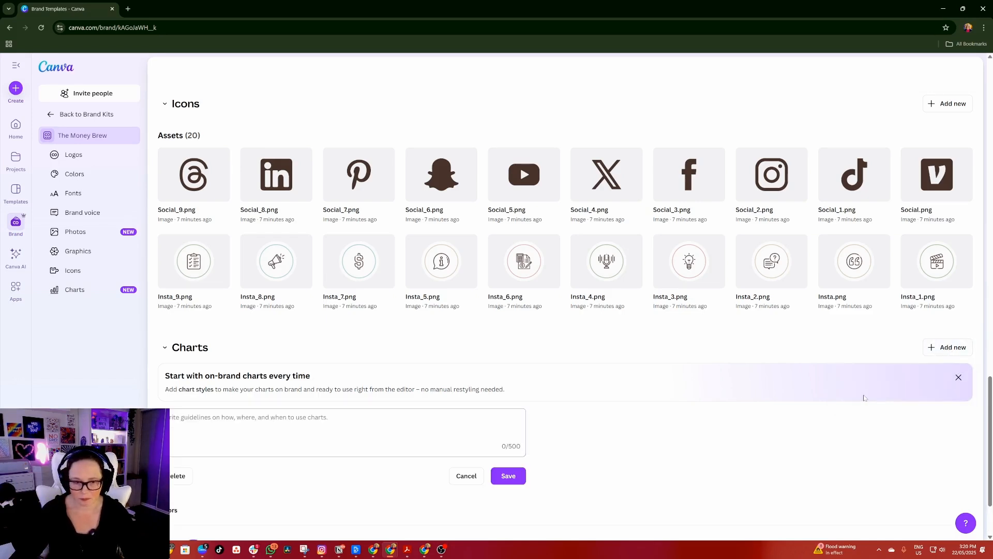
scroll(587, 484, down, 2)
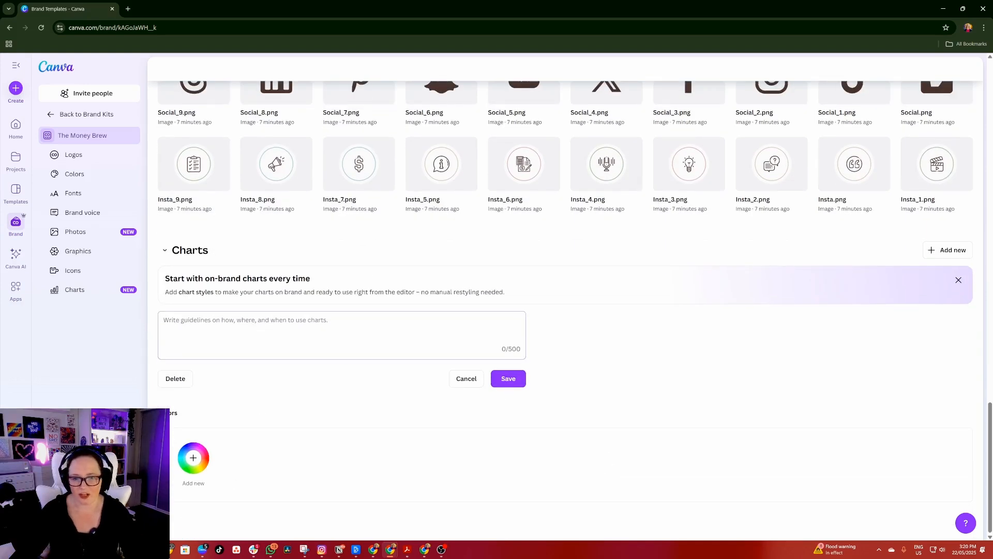
click(467, 379)
Add a default color to the chart colors and delete it again.
click(193, 458)
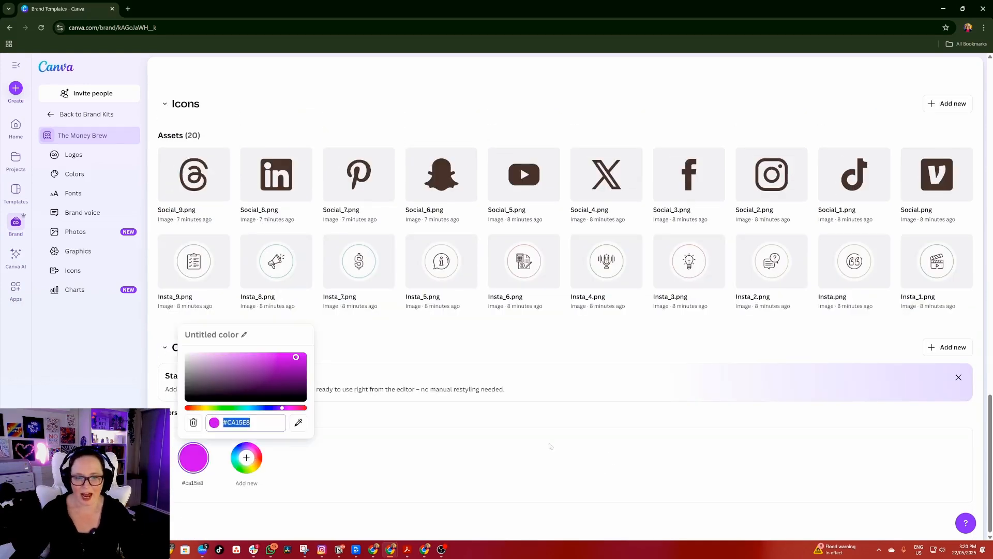
click(432, 454)
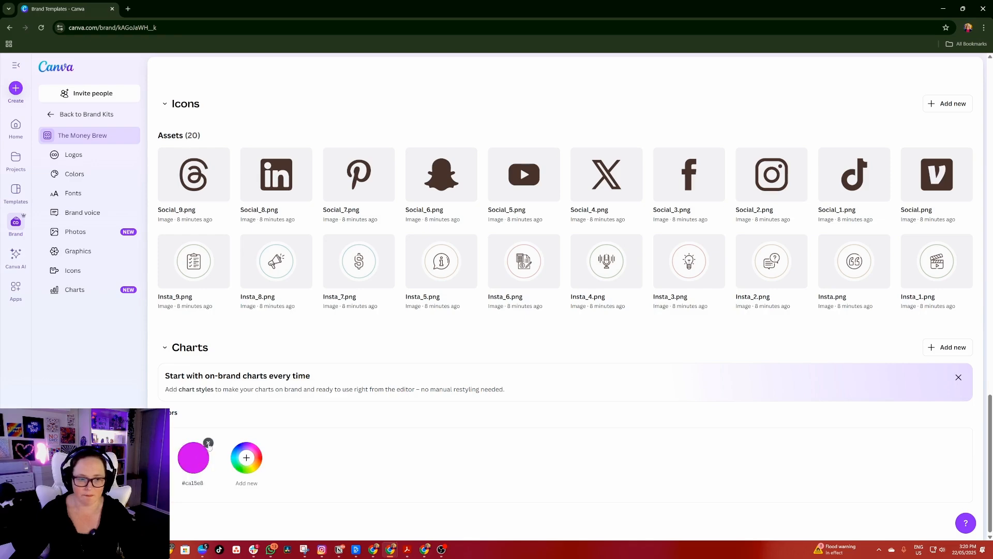
click(208, 445)
Review the whole brand kit, from the colors and fonts through the photos, graphics and icons to the charts.
scroll(350, 412, up, 3)
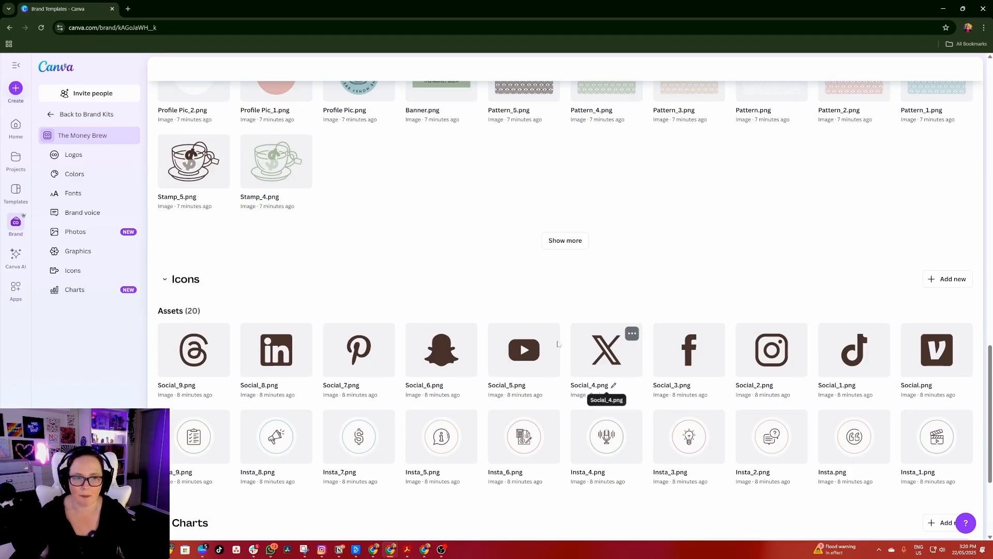
scroll(558, 345, down, 3)
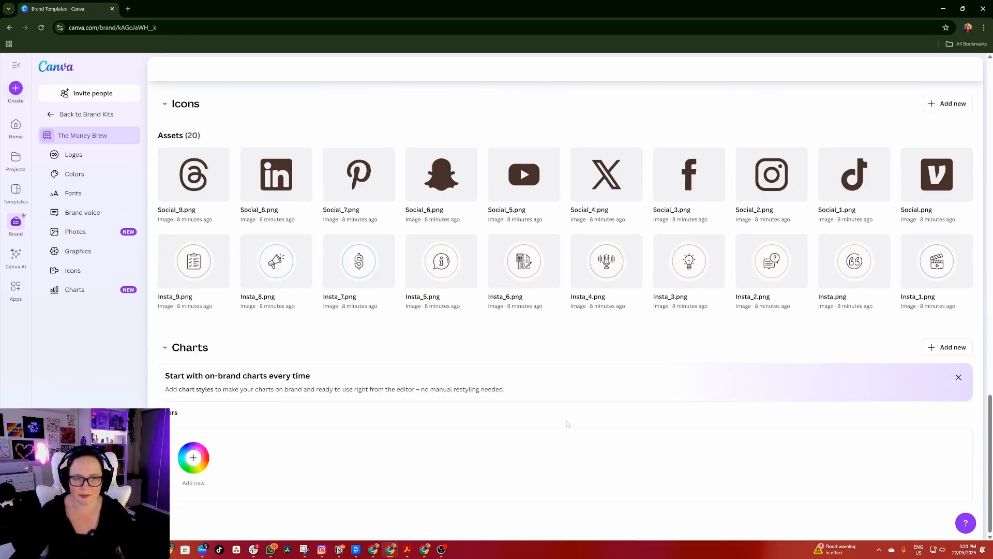
scroll(291, 392, up, 7)
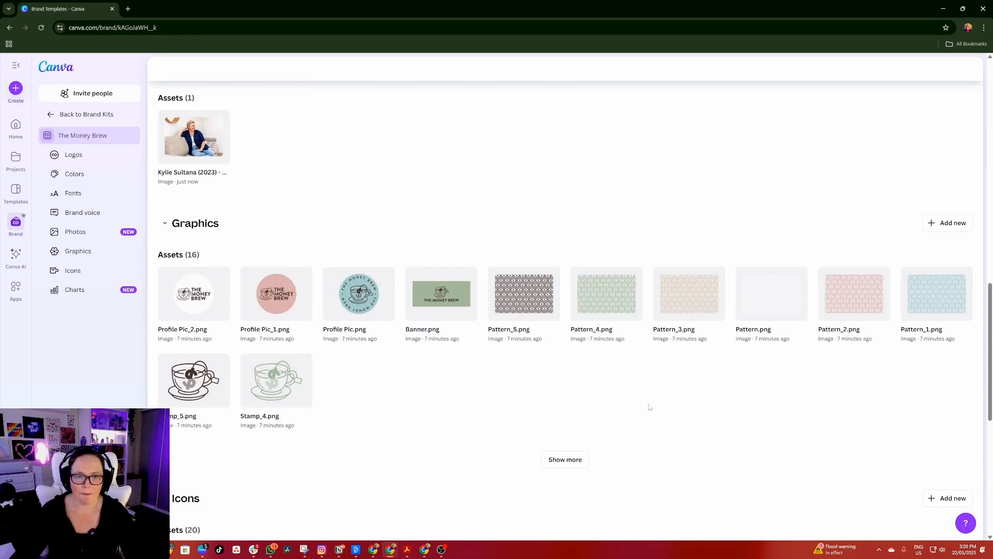
scroll(505, 397, down, 5)
scroll(372, 373, up, 7)
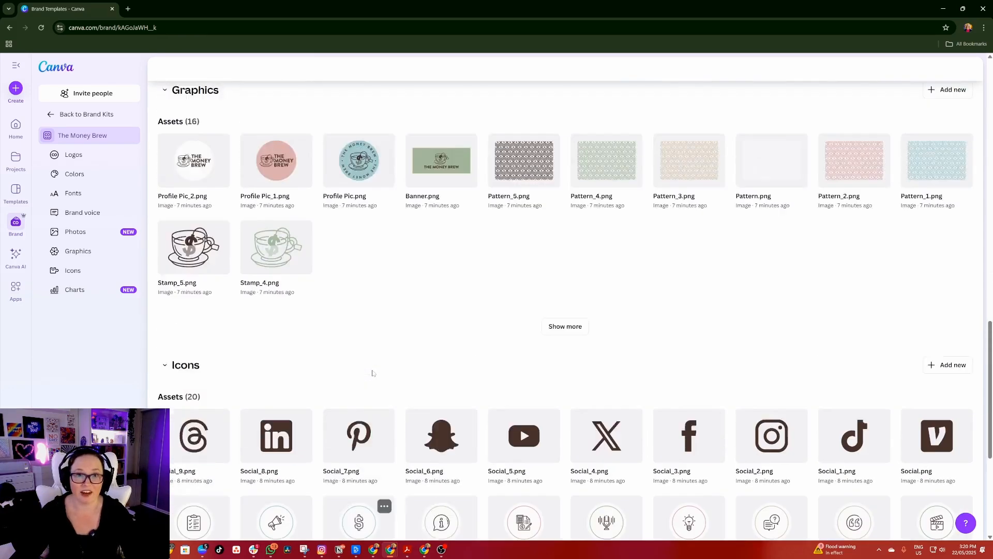
scroll(373, 373, up, 7)
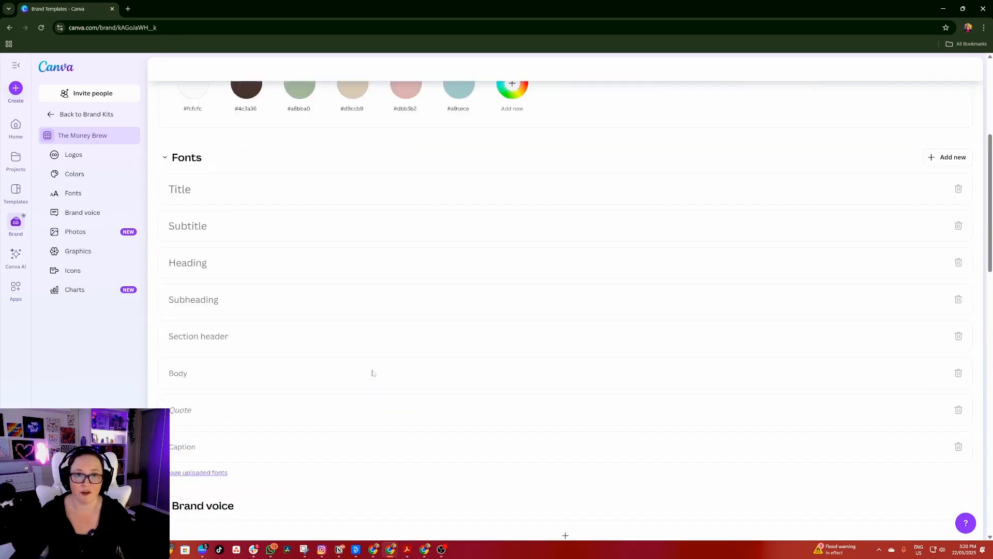
scroll(372, 372, down, 9)
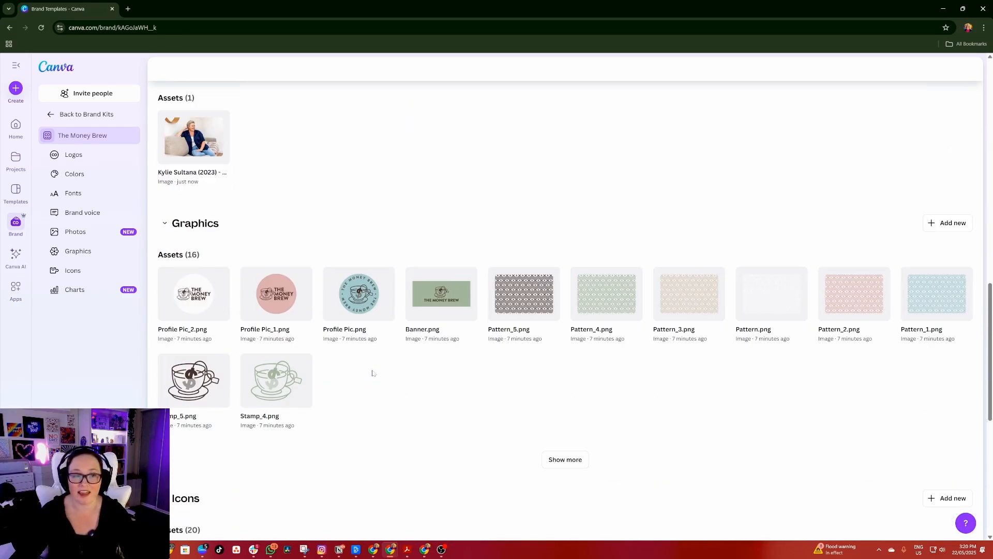
scroll(435, 388, down, 4)
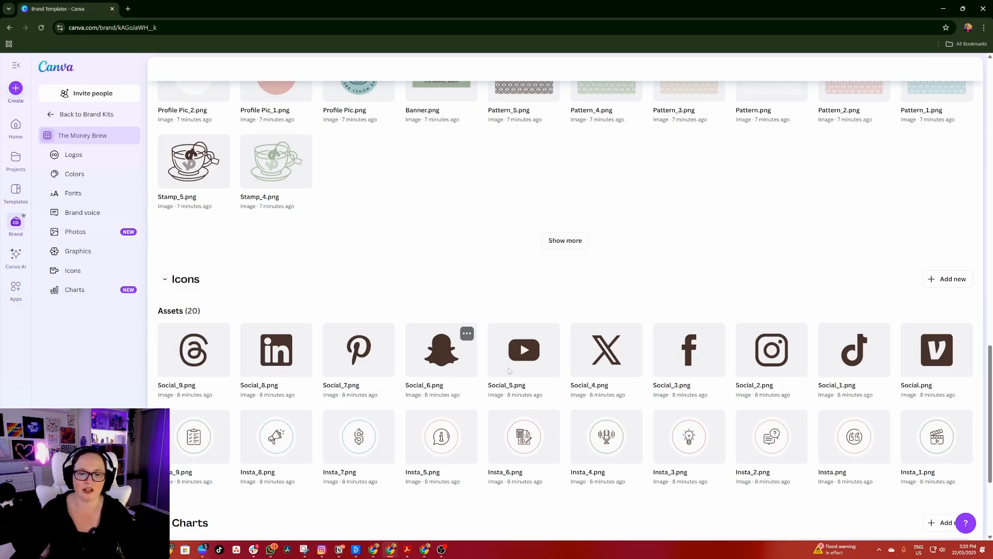
Upload two more portrait photos from the computer into the Photos section of the brand kit.
scroll(529, 427, down, 3)
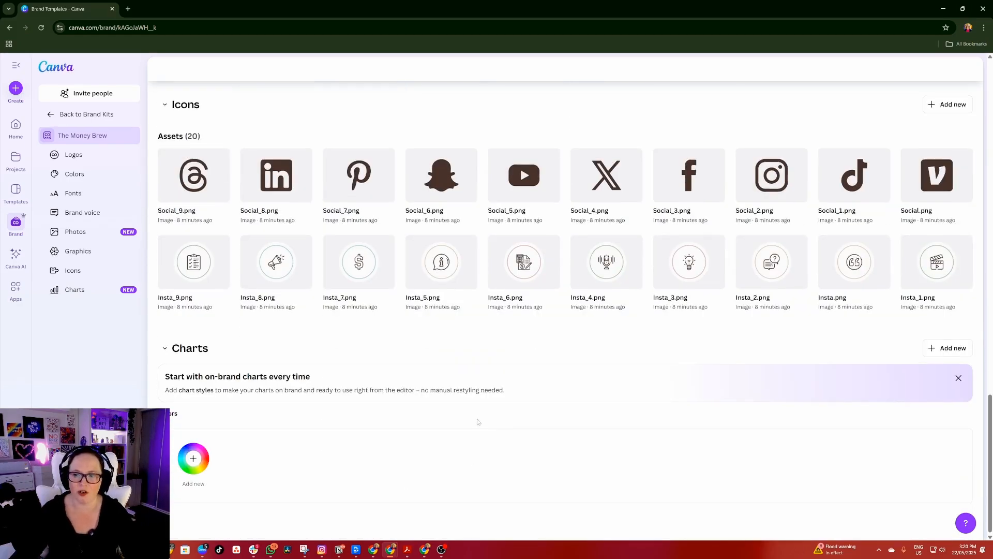
scroll(476, 421, up, 17)
scroll(472, 352, down, 4)
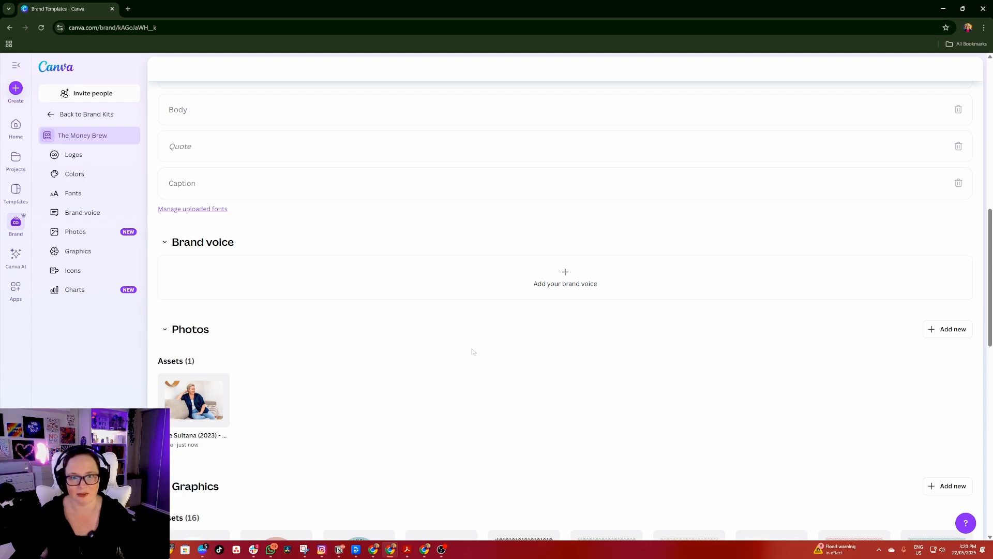
scroll(473, 353, down, 4)
scroll(270, 271, up, 2)
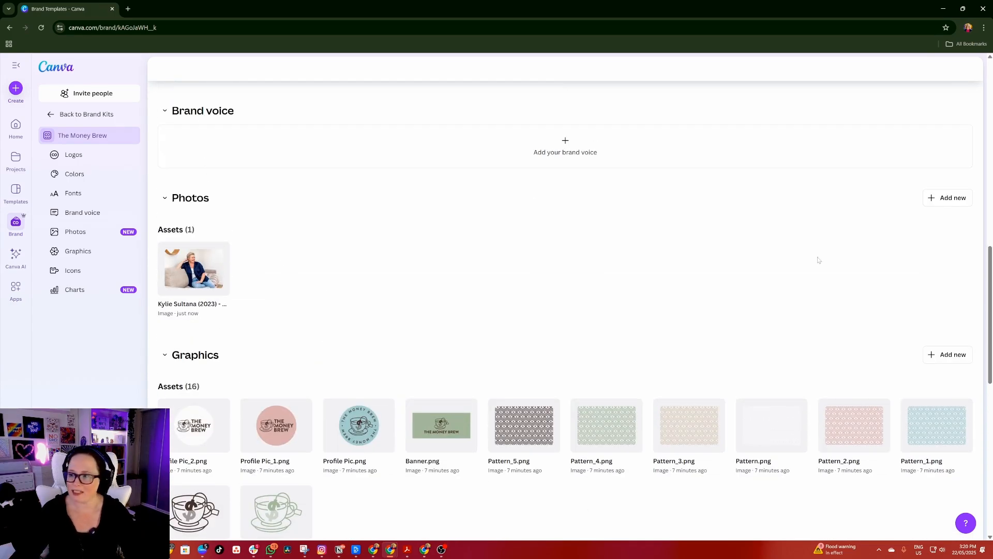
drag(992, 337, 331, 262)
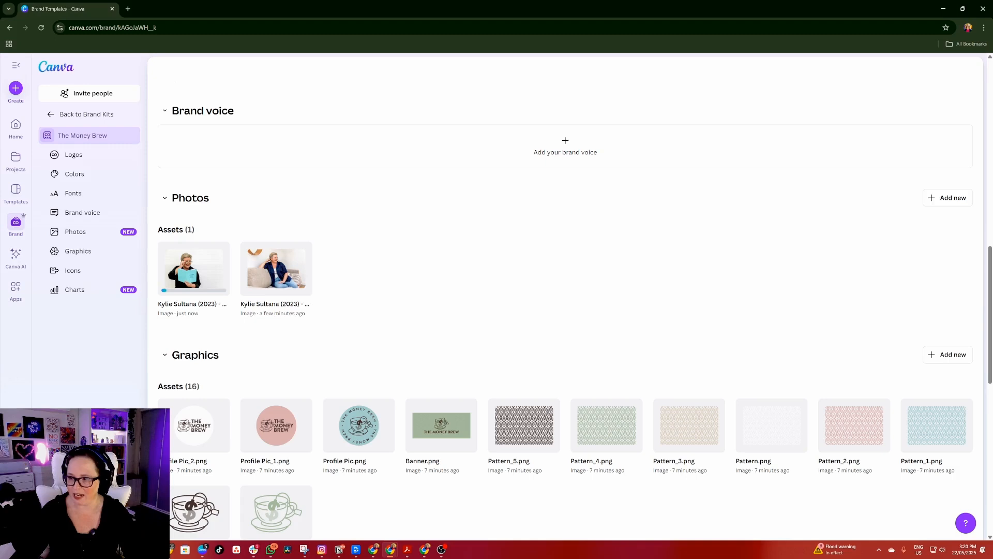
drag(992, 352, 366, 268)
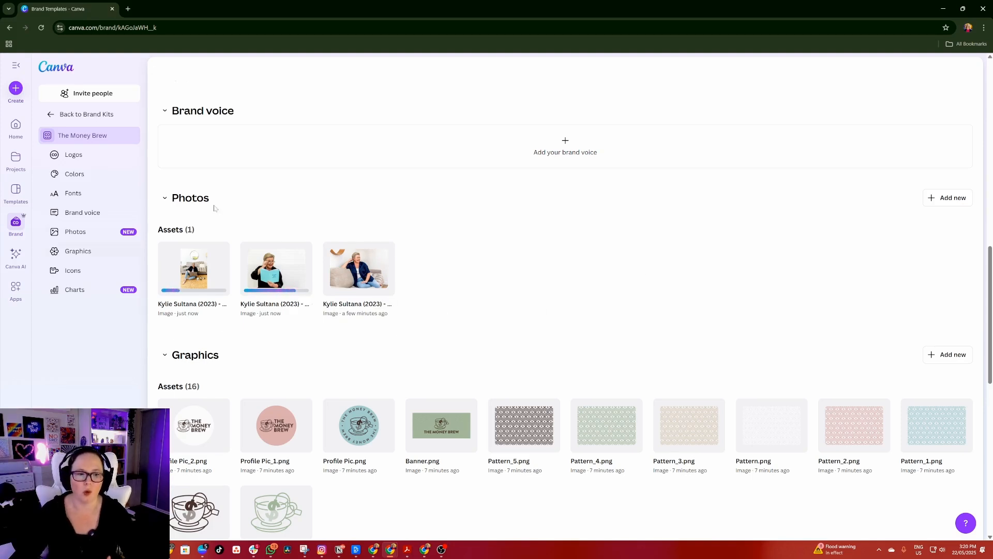
scroll(770, 311, up, 2)
scroll(770, 311, down, 3)
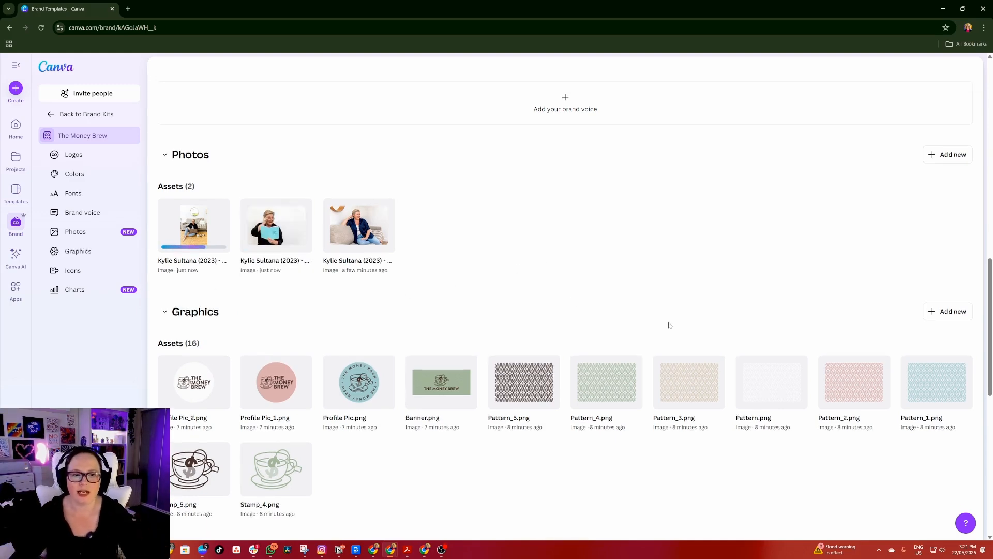
scroll(667, 324, up, 7)
scroll(540, 483, down, 4)
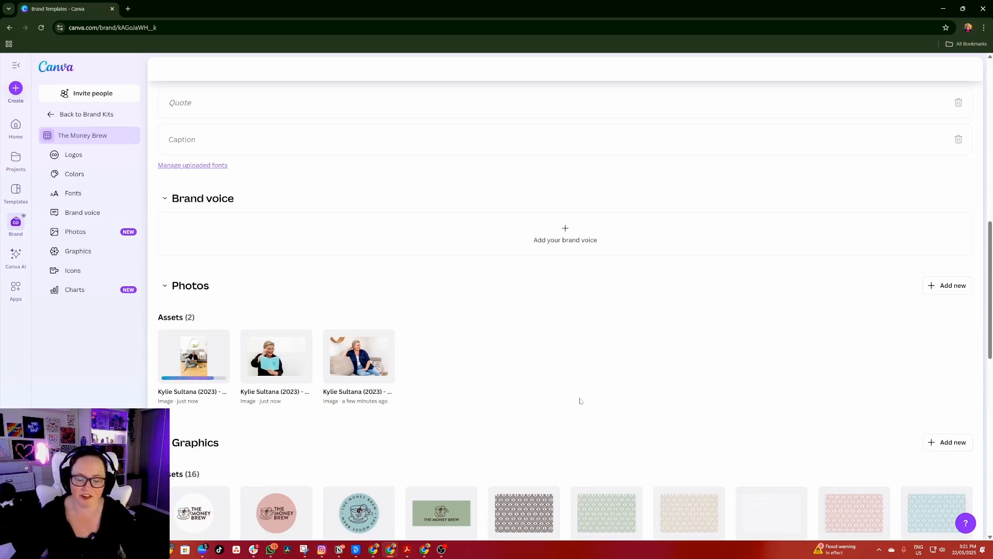
scroll(584, 400, up, 11)
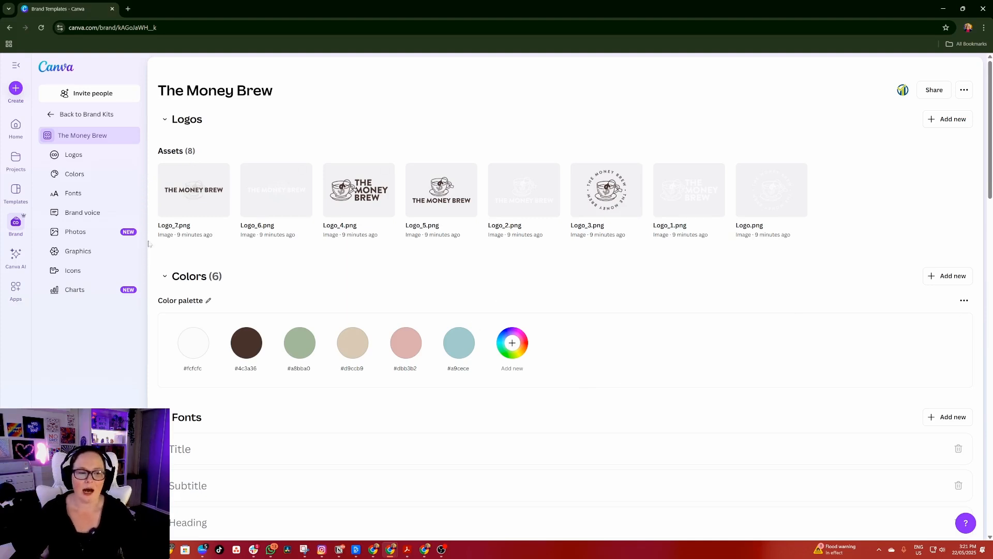
Create a blank Instagram Post (4:5) design and switch its brand kit to The Money Brew.
click(15, 88)
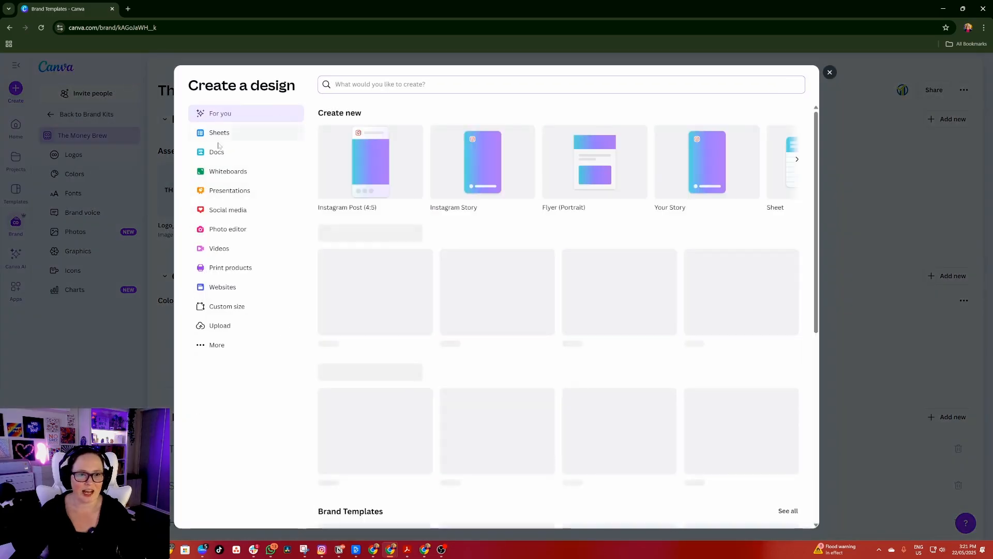
click(396, 164)
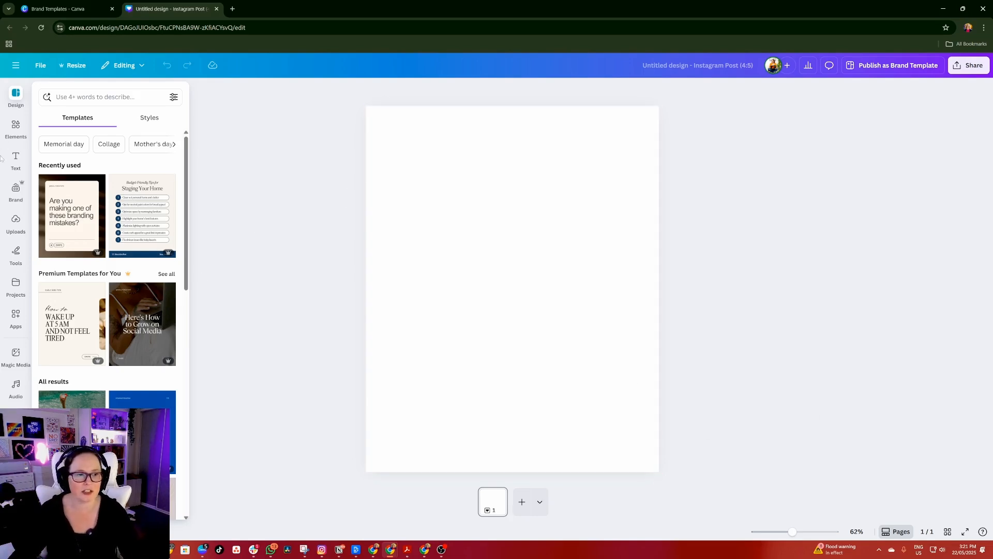
click(16, 191)
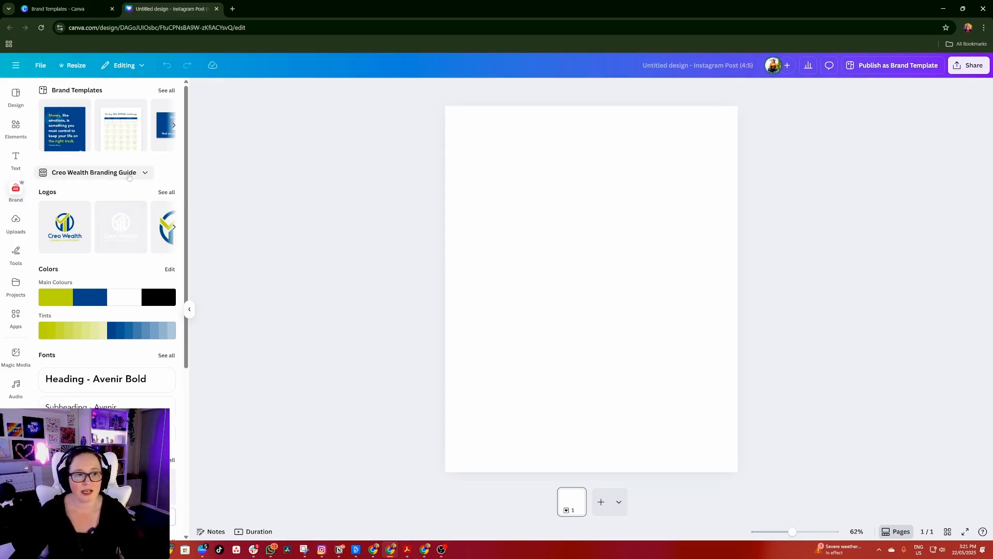
click(145, 173)
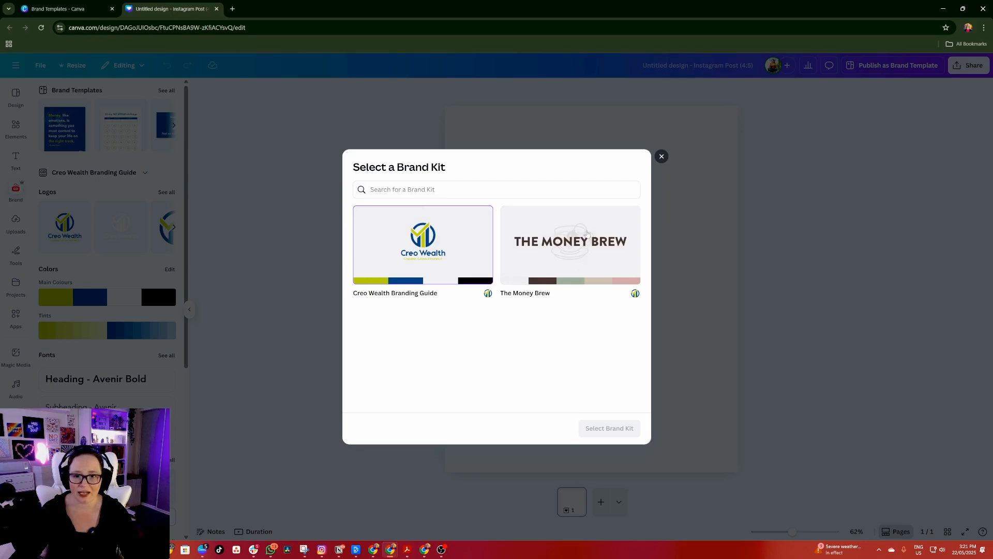
click(588, 233)
click(610, 428)
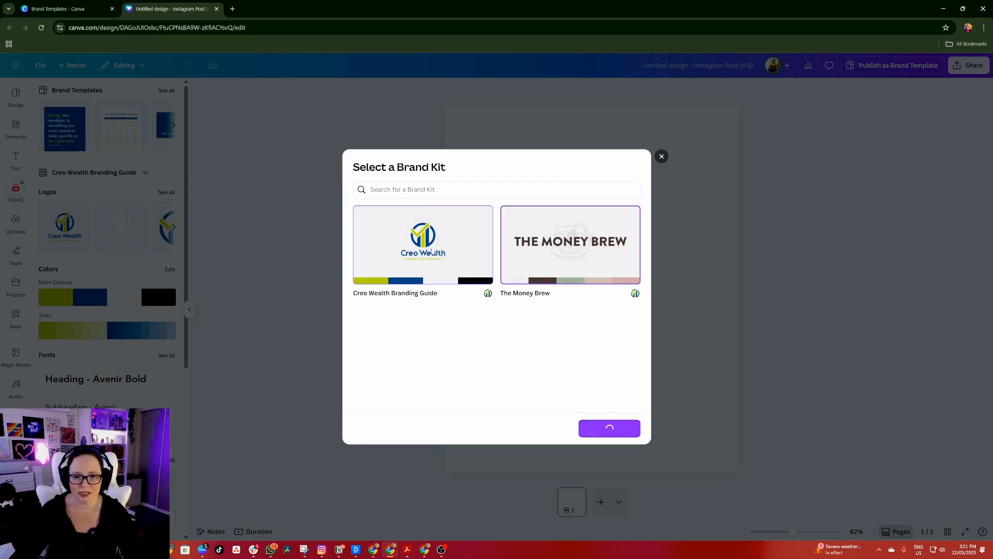
scroll(107, 289, down, 3)
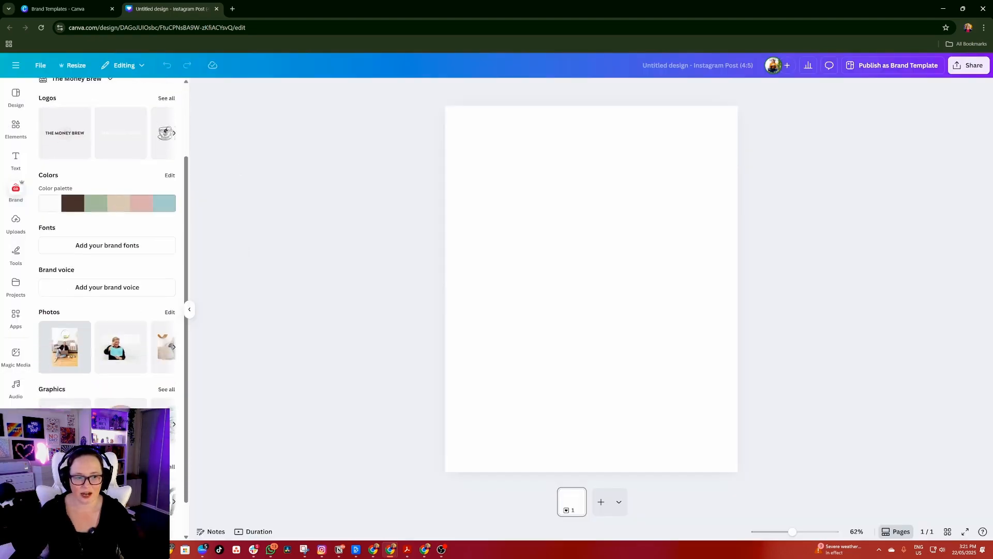
scroll(107, 290, up, 3)
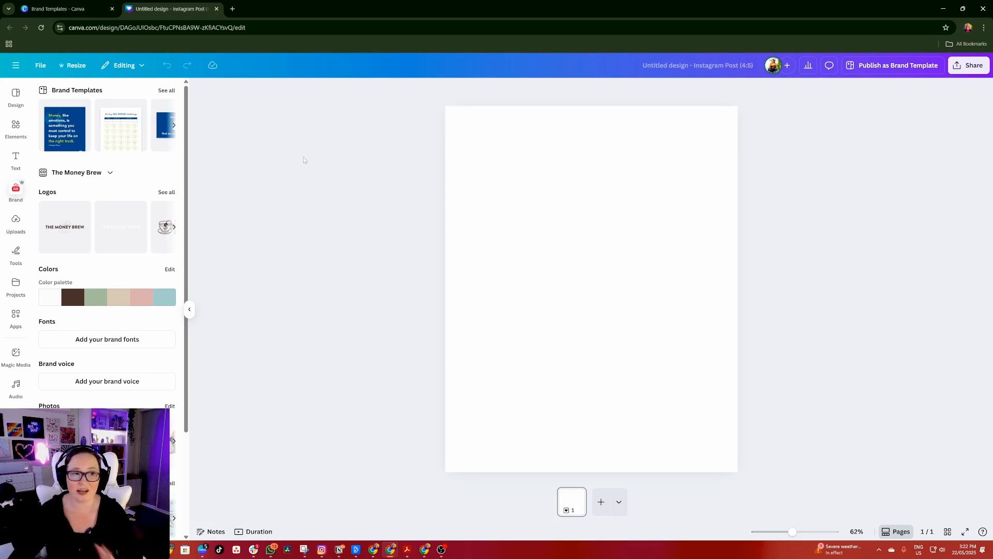
Apply the blue "Money, like emotions" quote brand template to the page and recolor it with The Money Brew color palette.
click(57, 133)
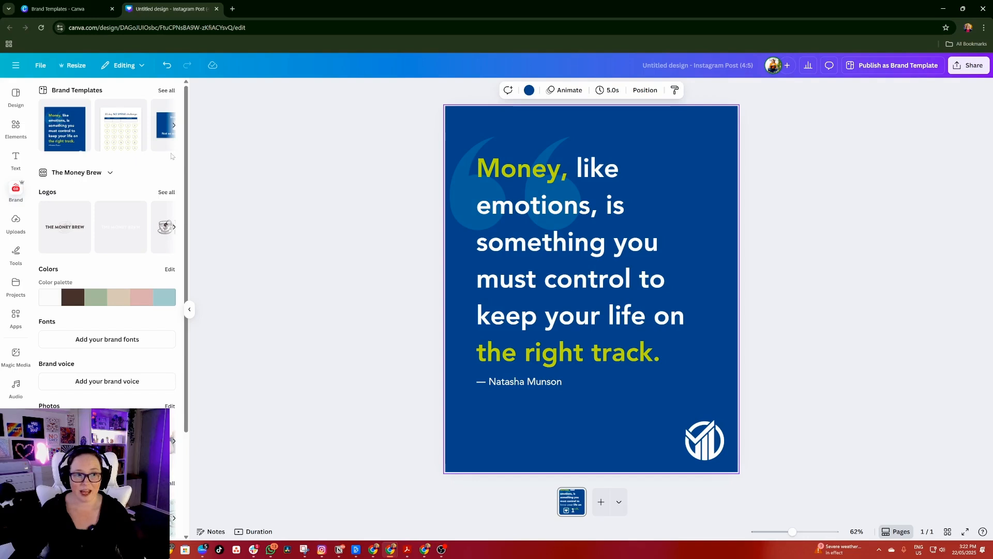
click(15, 96)
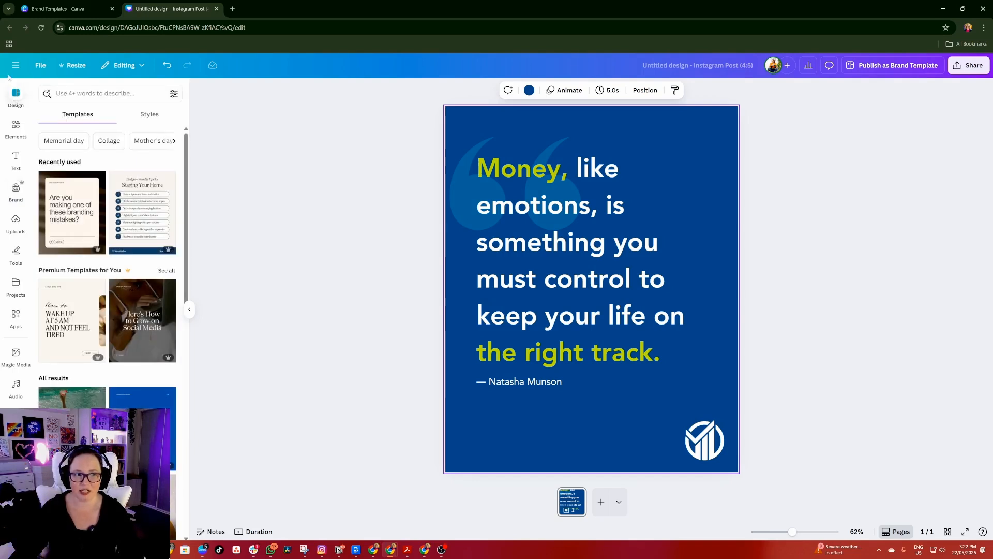
click(156, 120)
click(69, 206)
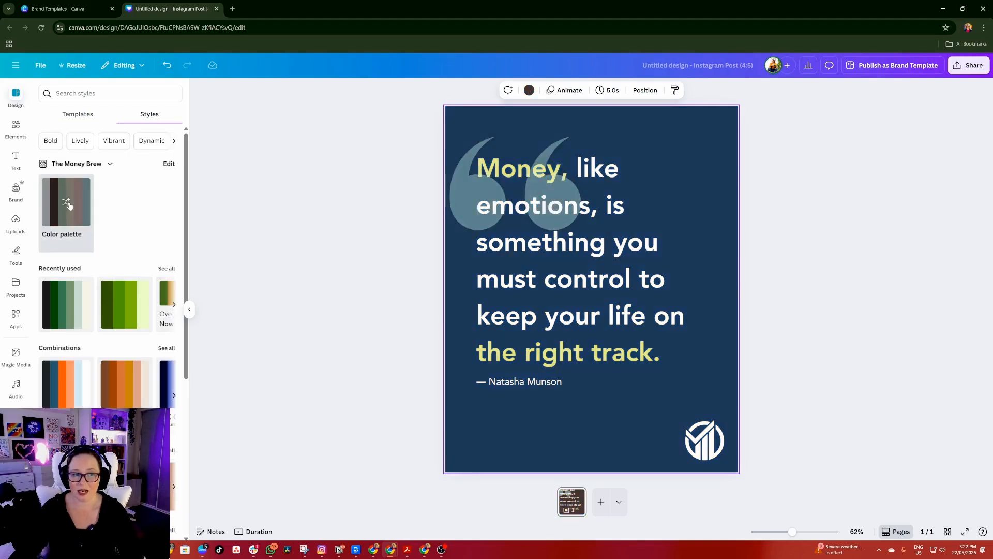
Shuffle The Money Brew palette on the quote page until it has a light blue background with dark brown text.
click(69, 206)
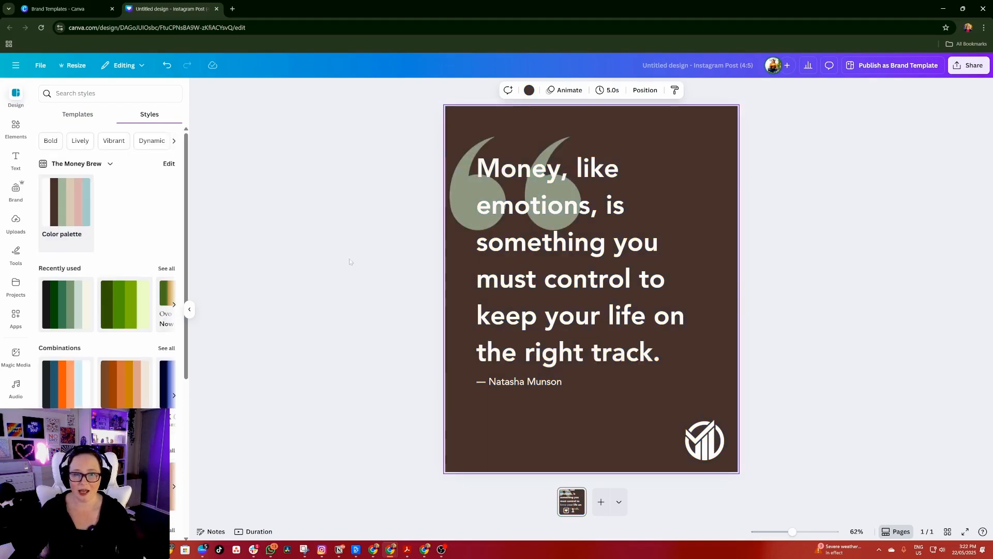
click(55, 209)
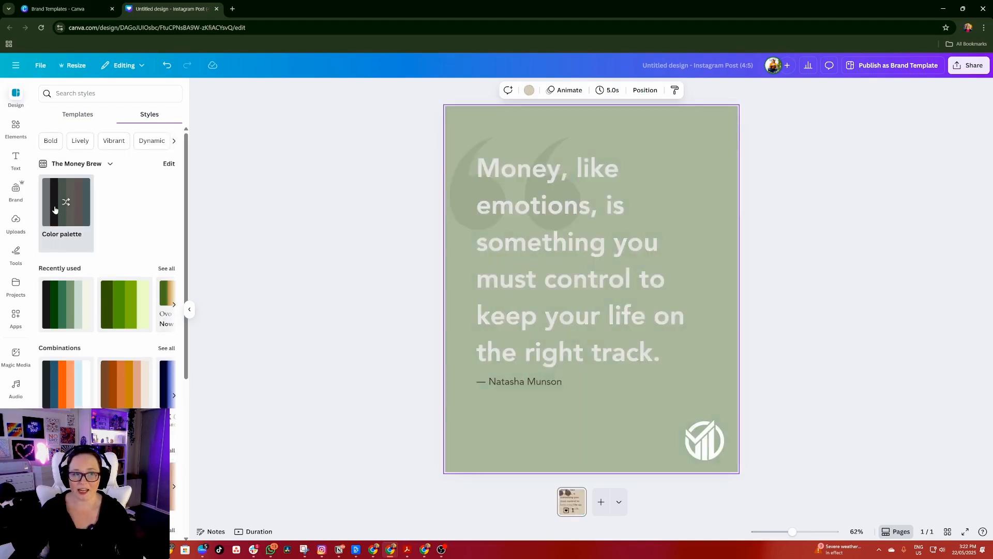
click(68, 207)
click(69, 207)
click(69, 207)
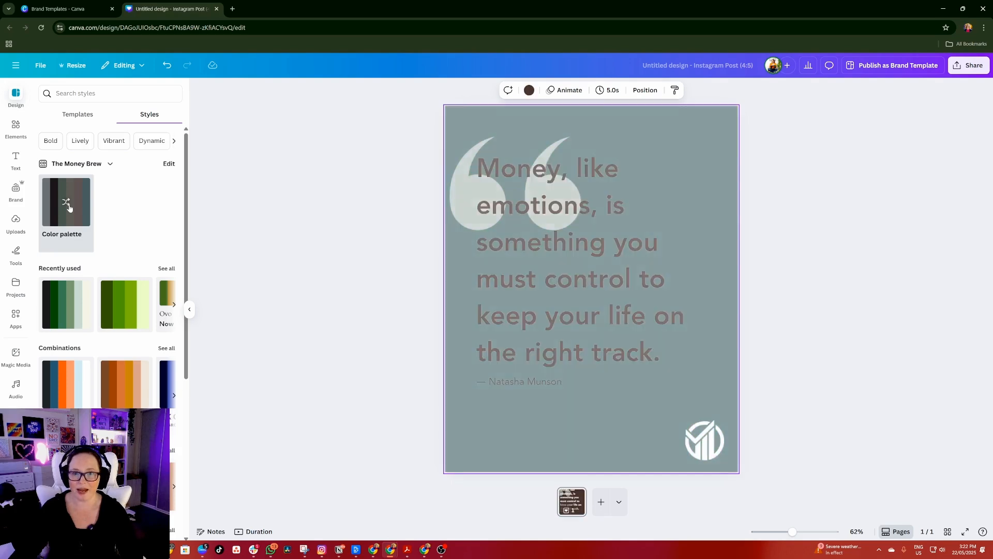
click(70, 207)
click(69, 207)
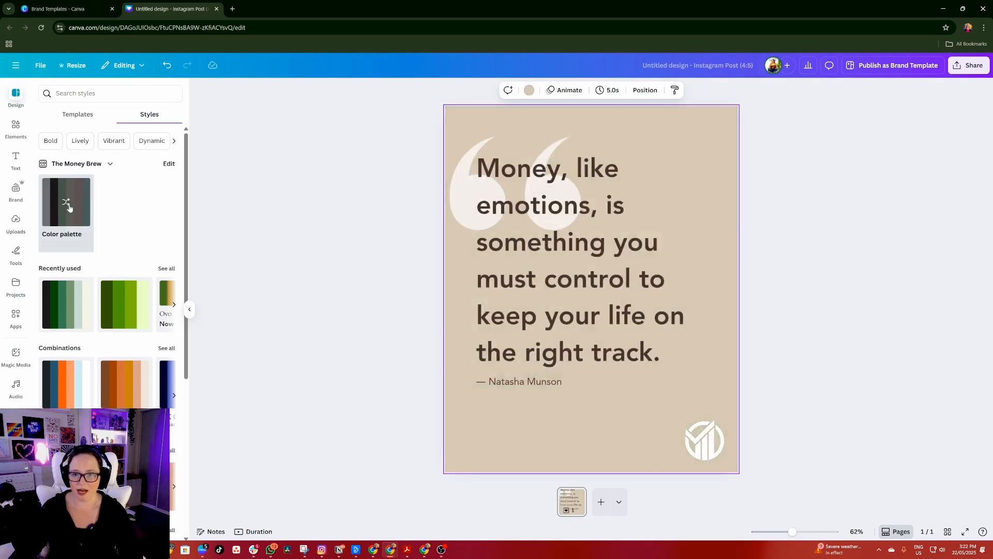
click(69, 207)
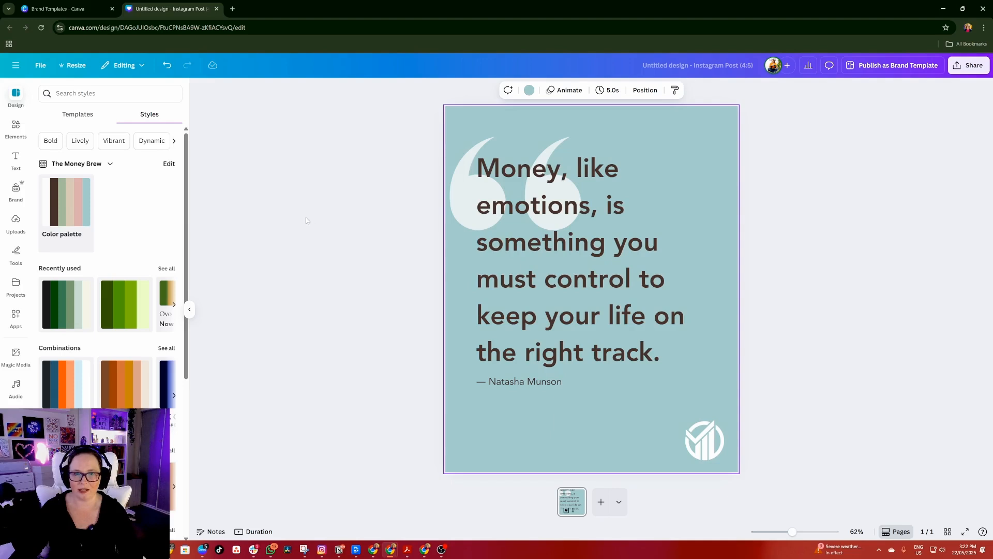
Move the quote text and its attribution line together slightly down the page.
drag(359, 296, 574, 414)
drag(520, 381, 517, 408)
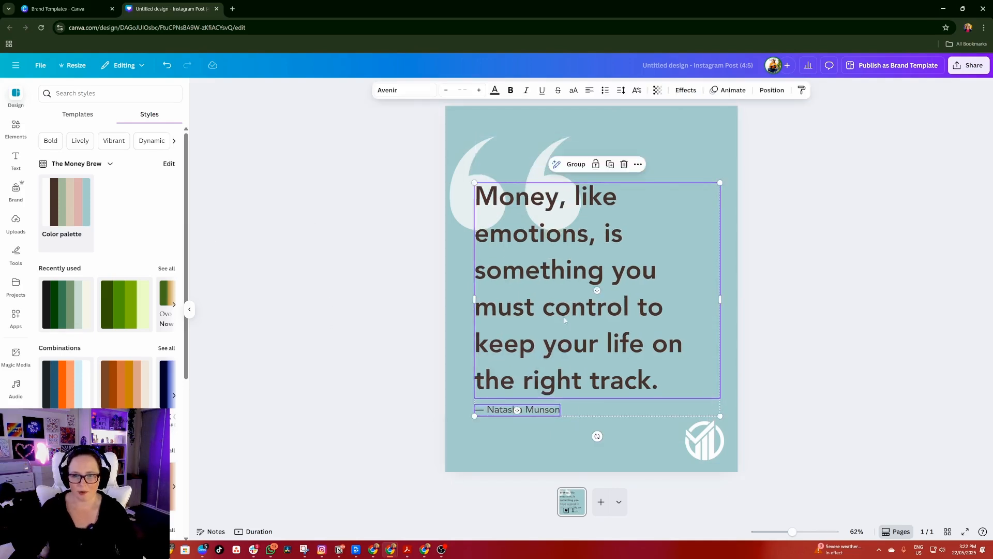
click(367, 262)
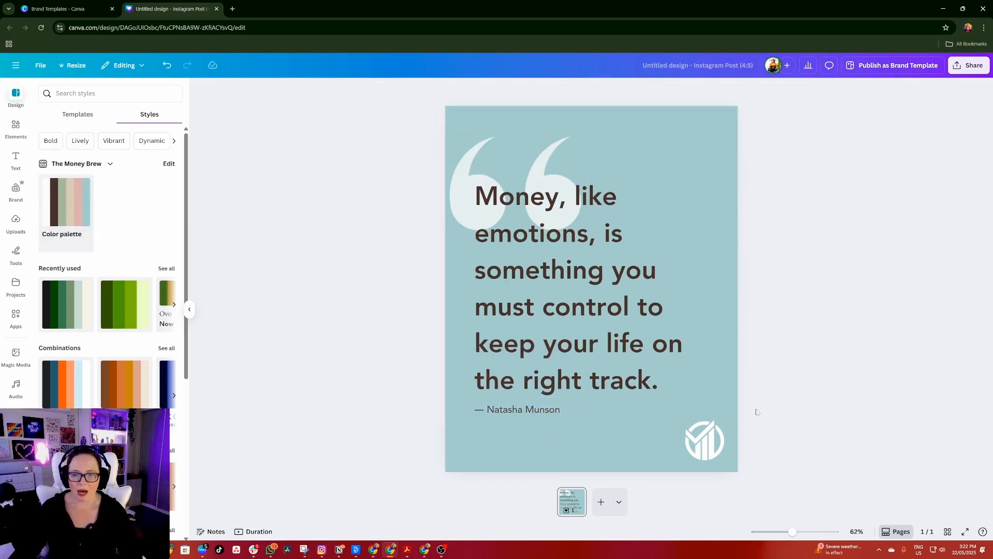
Replace the old logo in the page's lower-right corner with the round white The Money Brew logo, scaled down to fit.
click(702, 444)
click(718, 398)
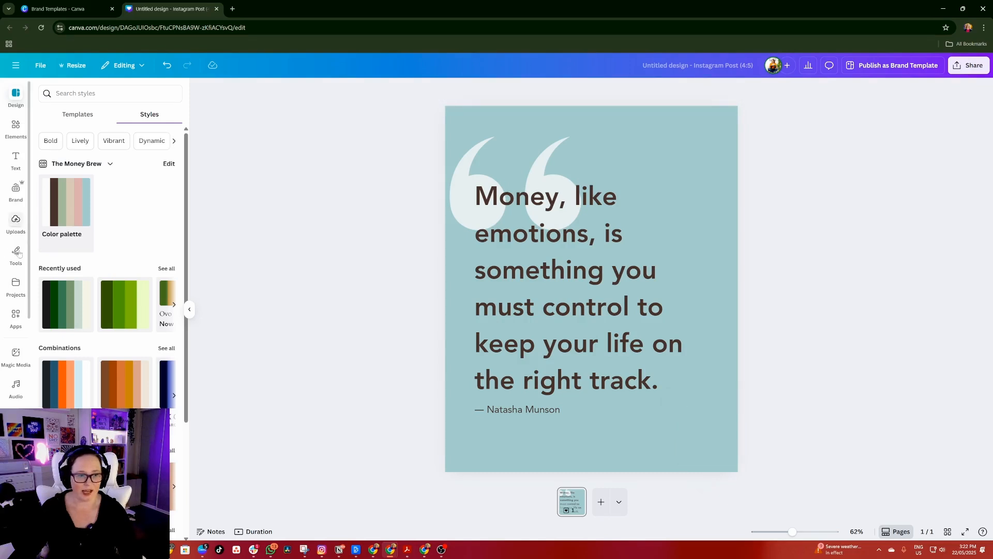
click(15, 190)
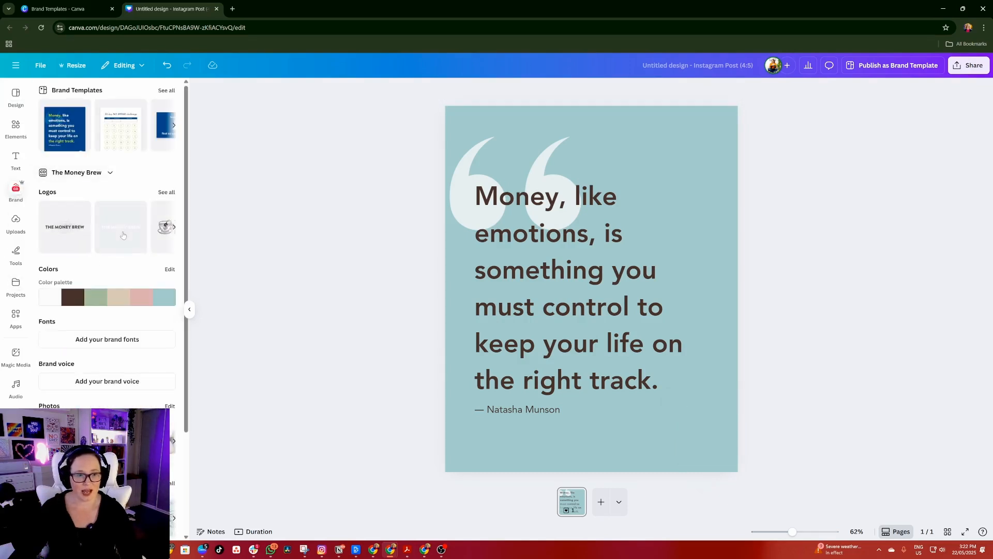
click(166, 192)
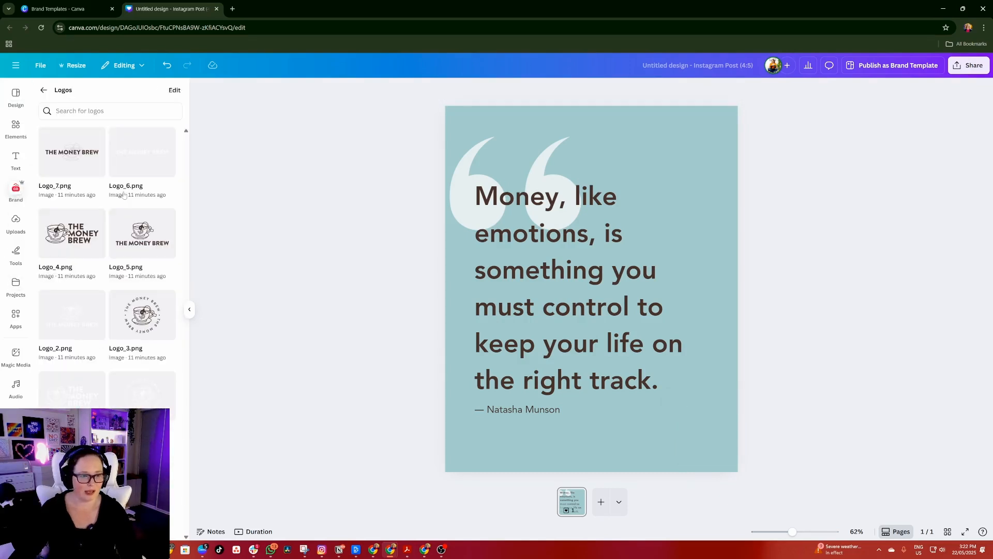
click(149, 398)
drag(474, 181, 635, 317)
drag(651, 350, 705, 440)
click(830, 329)
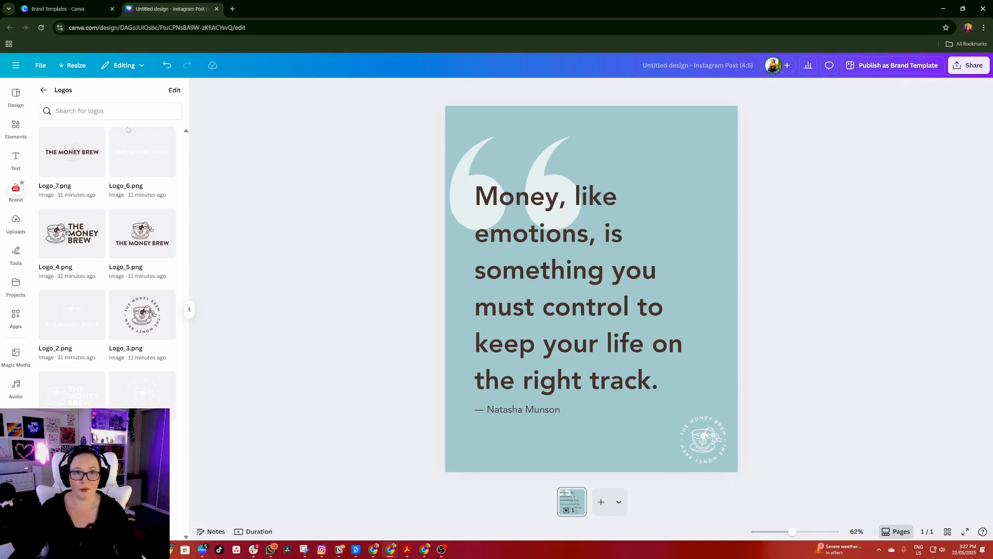
Apply the first page of the "The Future of AI in Marketing" template to the design and return to the template list.
click(15, 96)
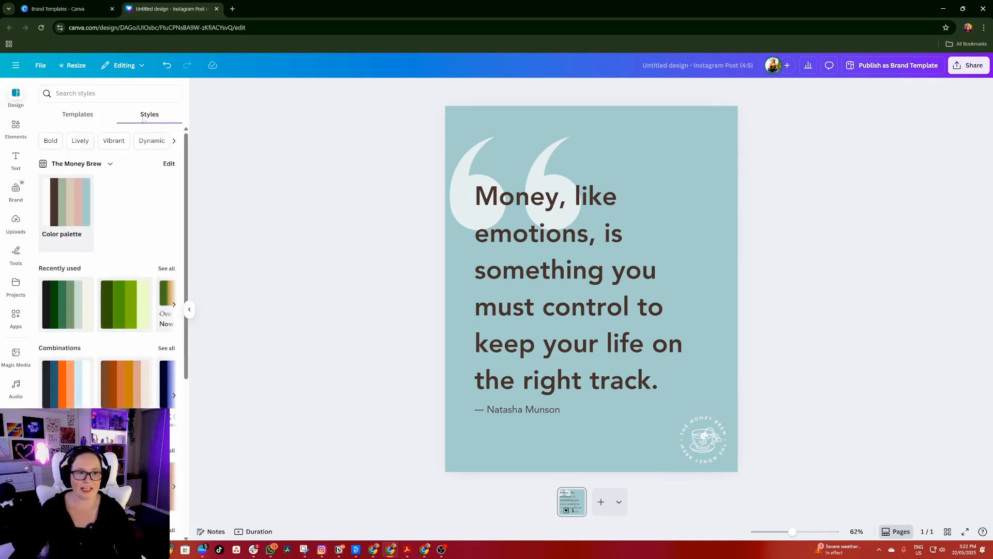
click(78, 114)
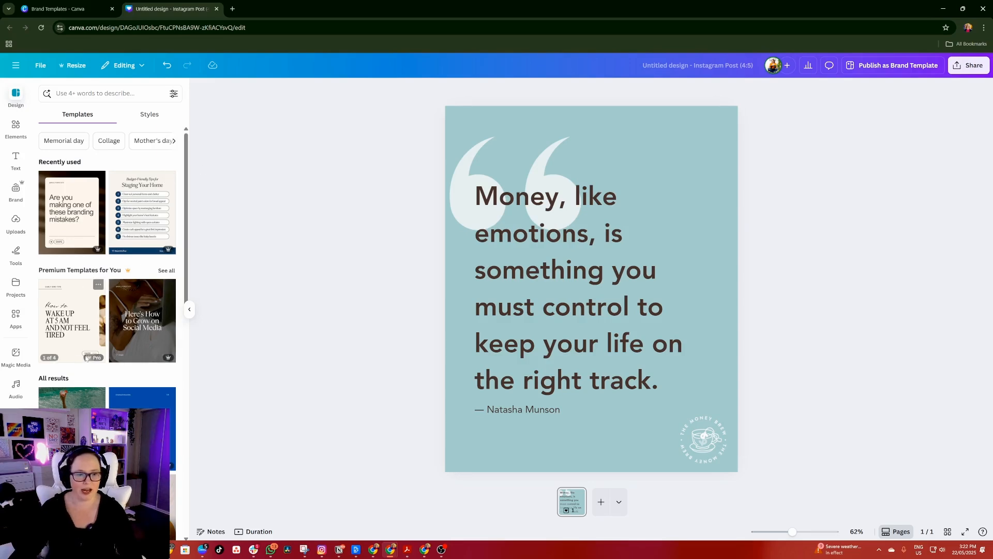
scroll(115, 276, down, 10)
scroll(114, 276, down, 4)
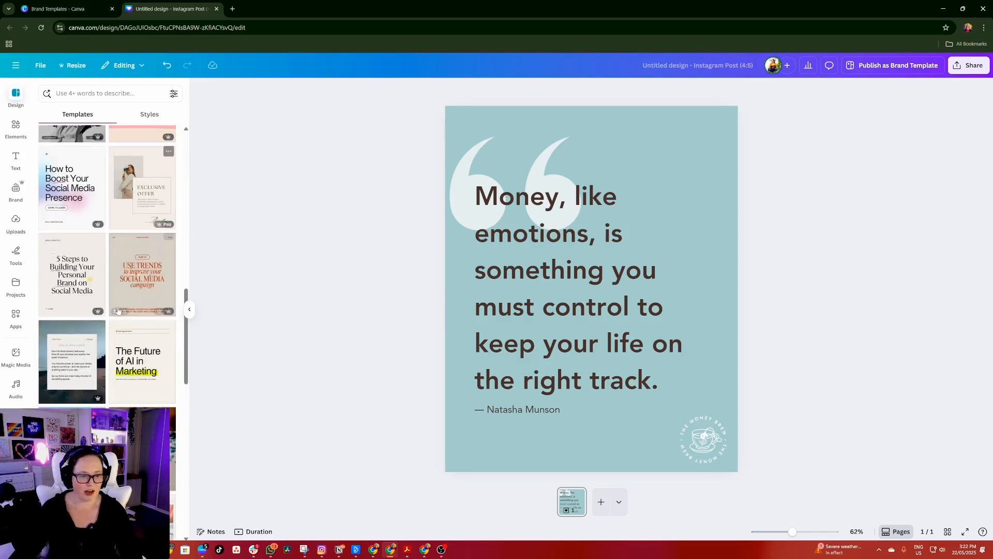
scroll(126, 158, down, 4)
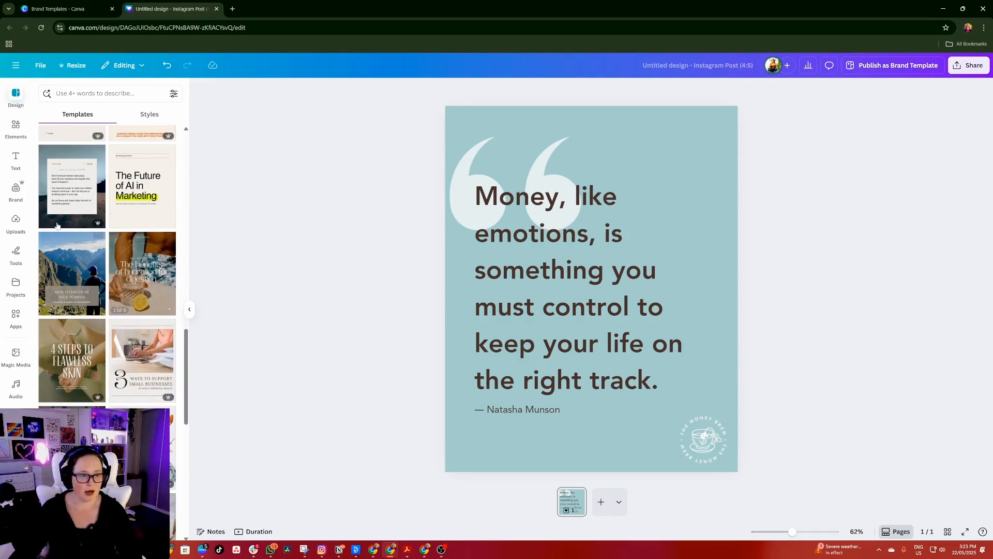
click(126, 158)
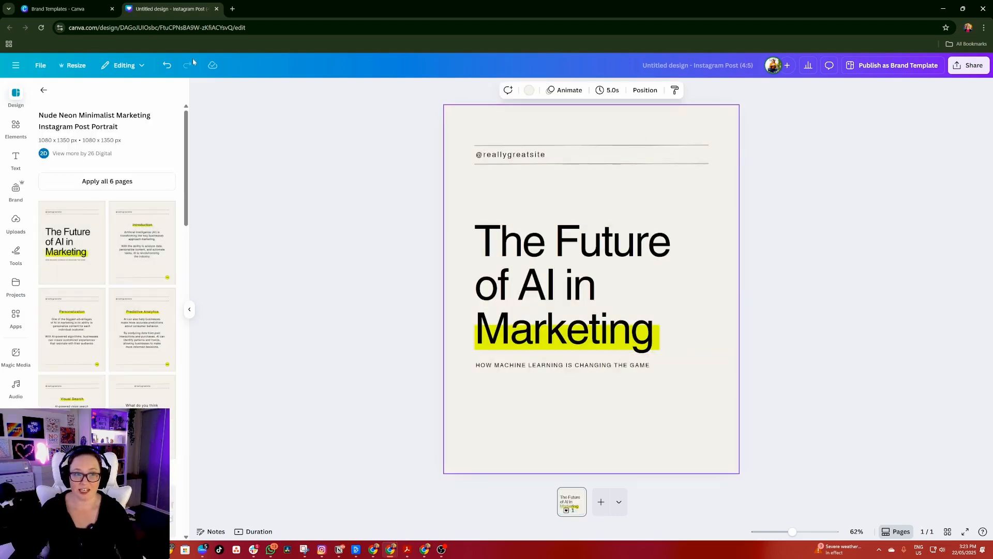
click(44, 90)
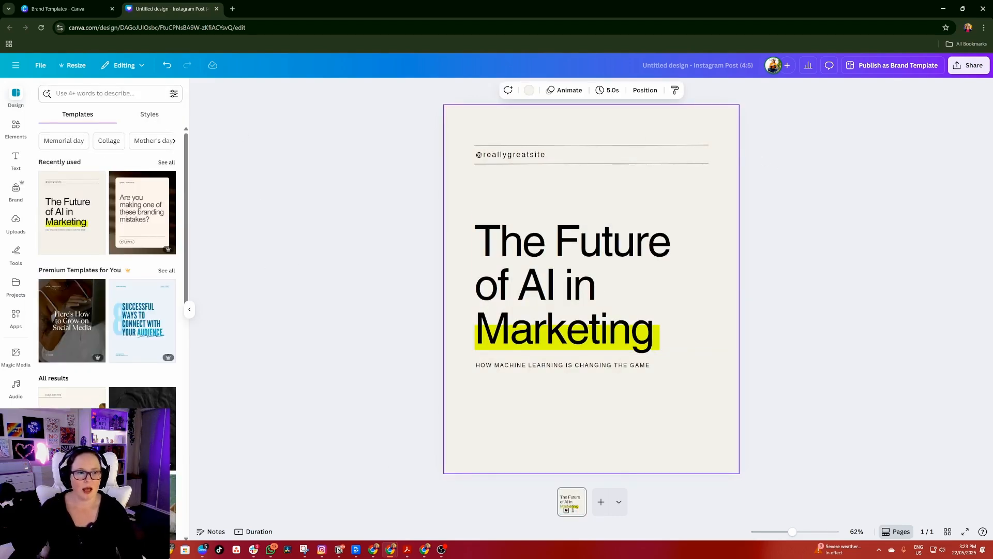
Apply The Money Brew color palette to the page and shuffle it until the background is light blue with dark brown text and a white highlight.
click(149, 114)
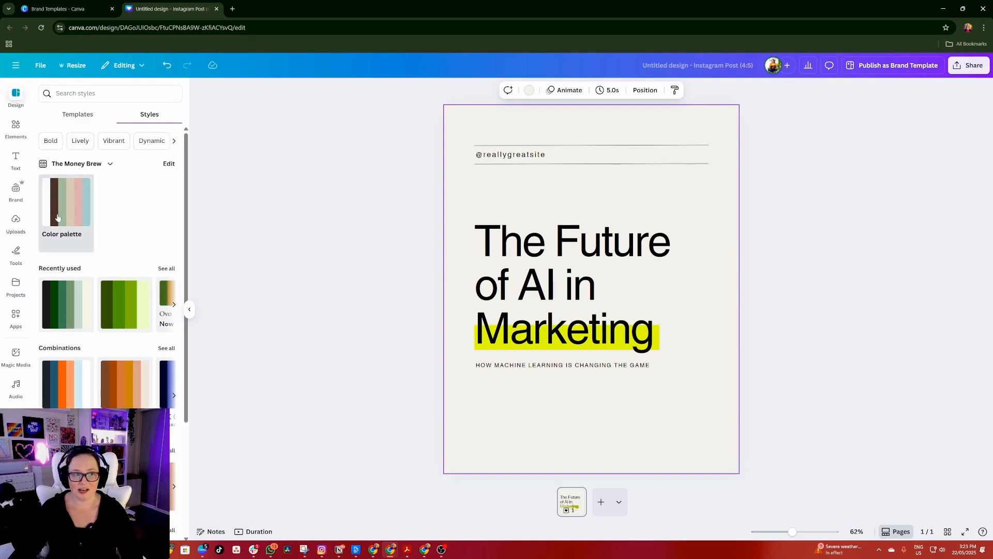
click(58, 217)
click(67, 202)
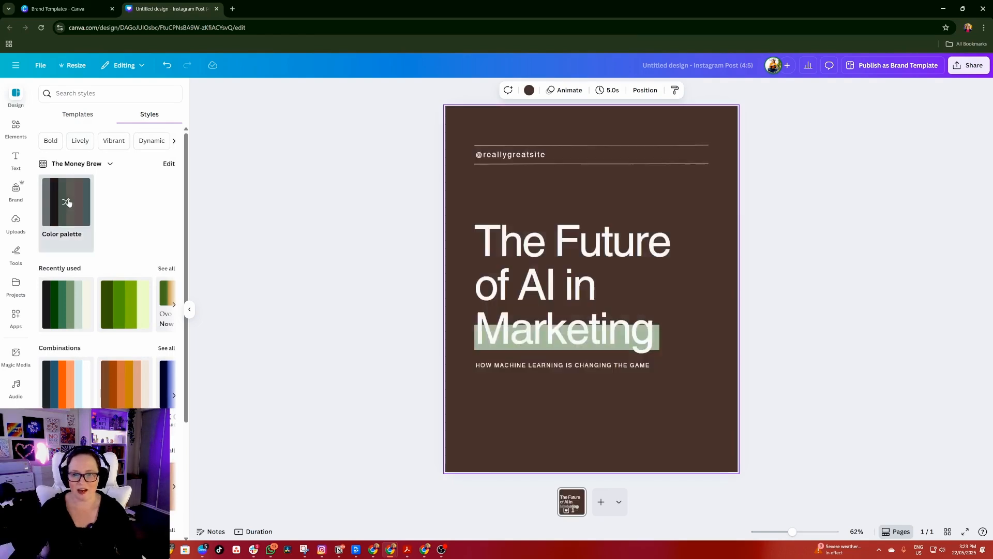
click(67, 202)
click(66, 202)
click(68, 202)
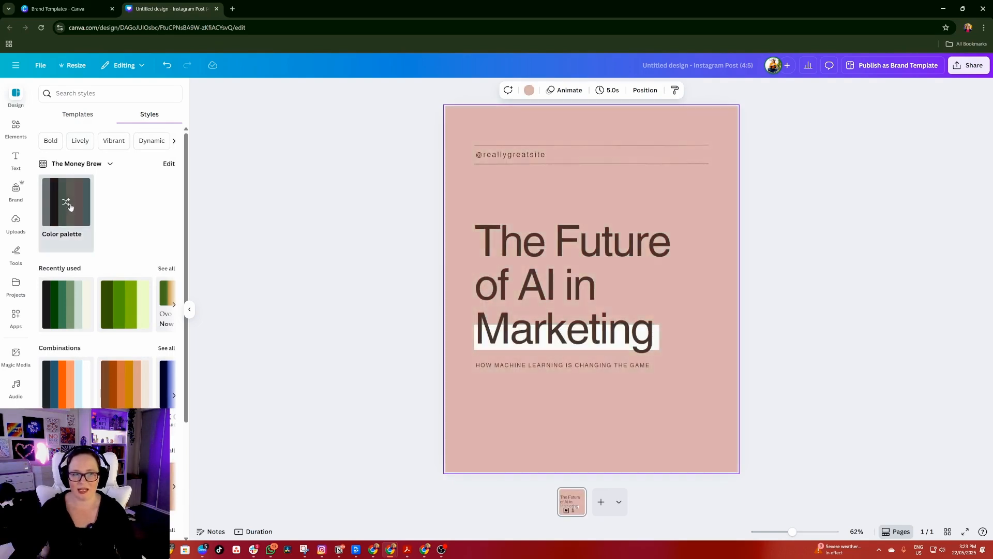
click(67, 203)
click(67, 203)
click(67, 204)
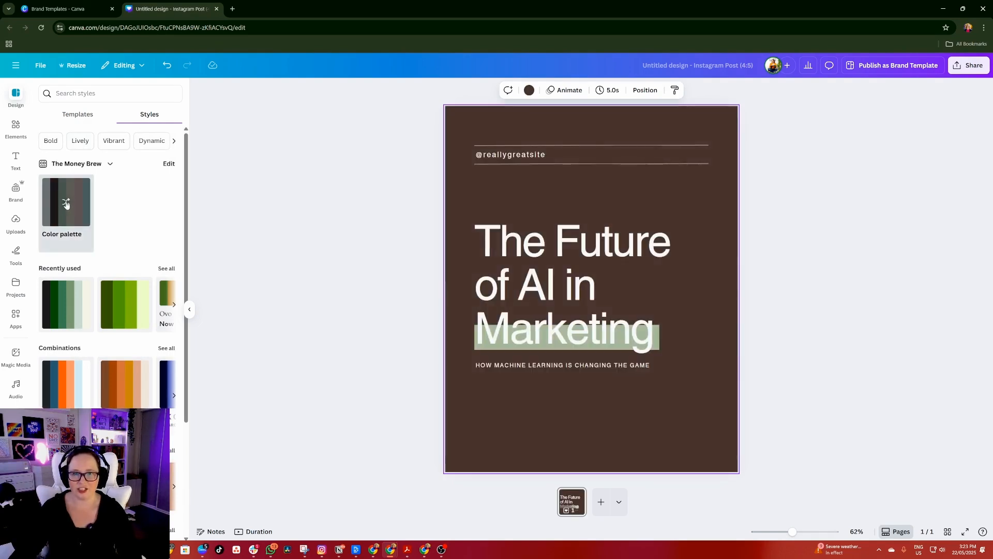
click(66, 204)
click(66, 203)
click(67, 203)
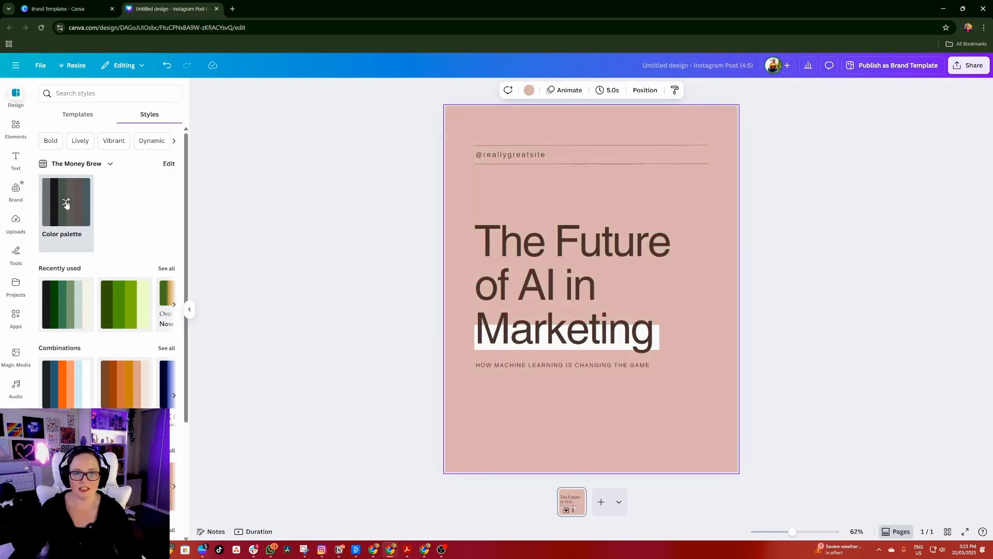
click(363, 299)
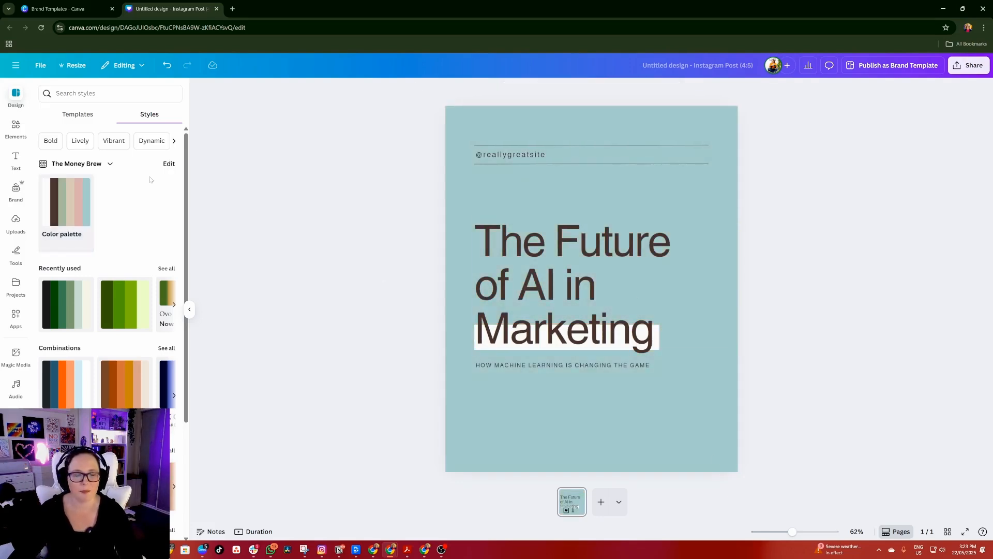
Review the logos, colors, fonts, brand voice, photos and graphics that The Money Brew brand kit offers inside the design.
click(16, 191)
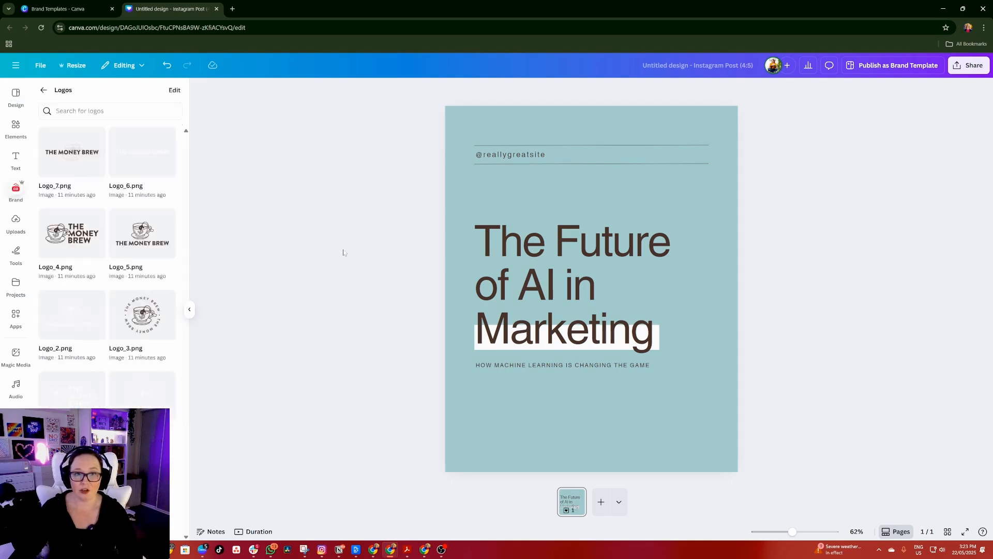
click(44, 90)
scroll(128, 361, down, 2)
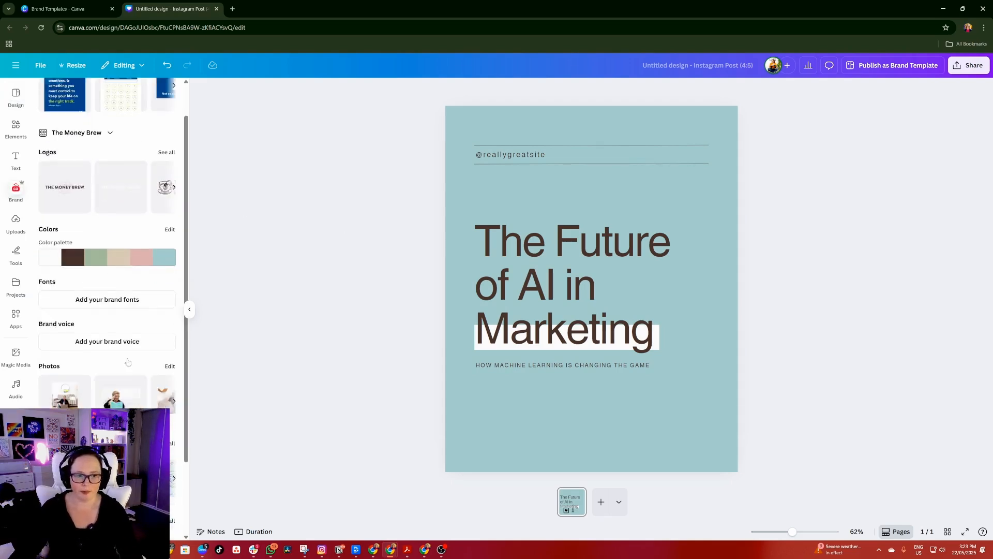
scroll(128, 362, down, 2)
scroll(115, 396, up, 3)
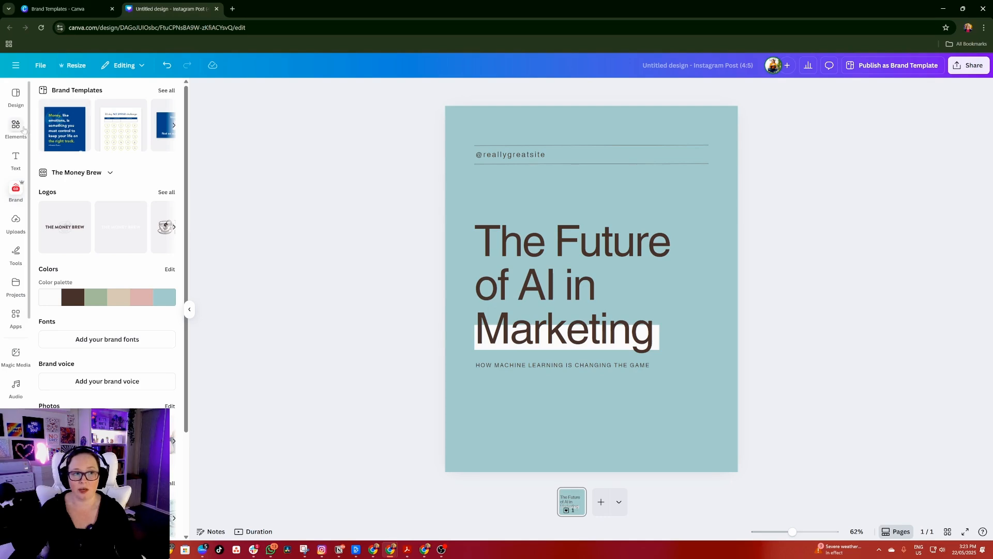
click(16, 95)
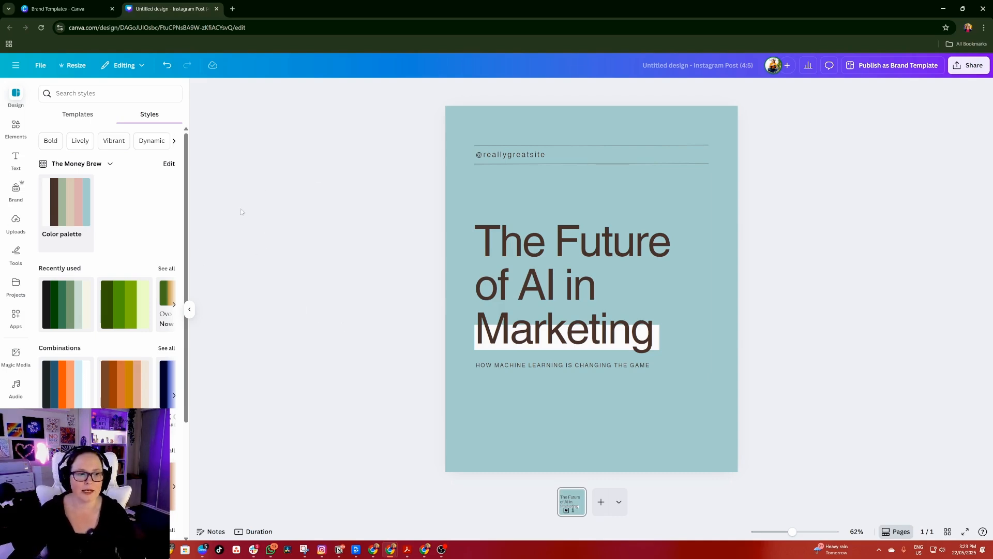
click(16, 188)
click(73, 8)
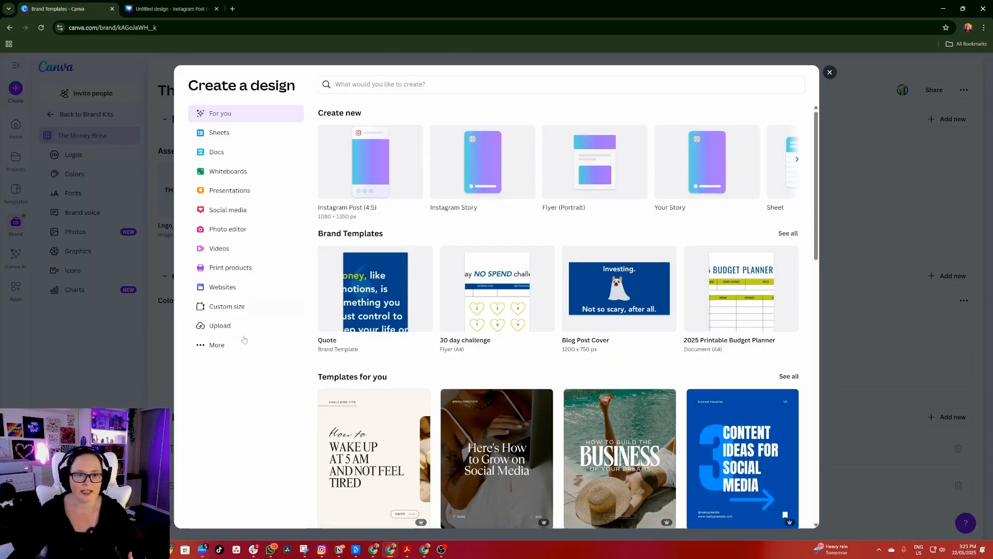
click(170, 9)
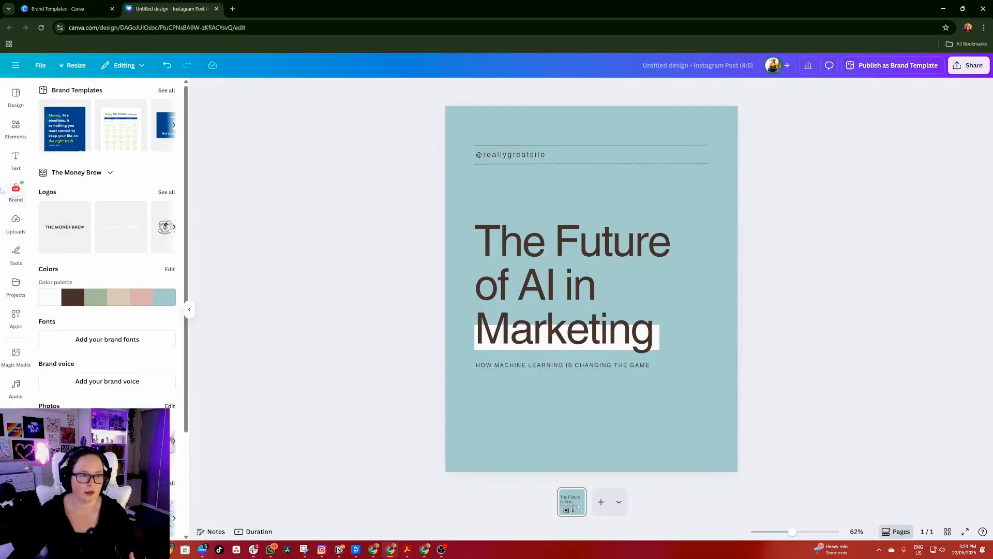
scroll(162, 274, down, 3)
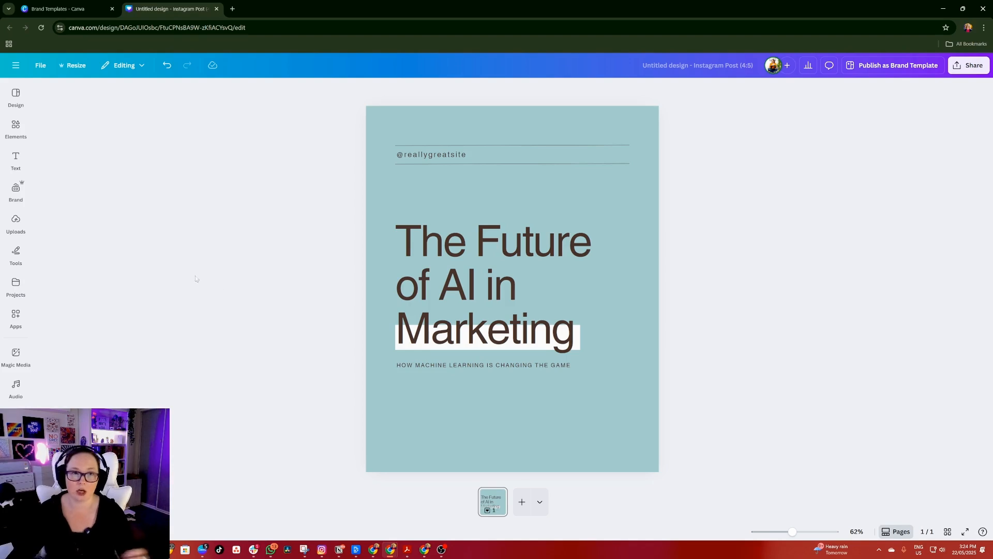
click(15, 222)
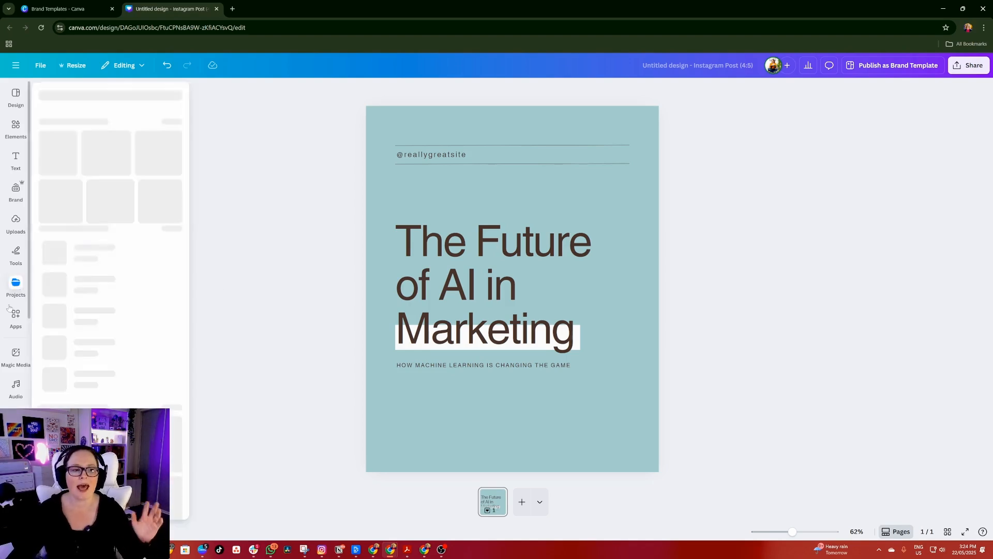
Try out the brand kit photo of the woman in a navy shirt on the sofa on the page and delete it.
click(13, 186)
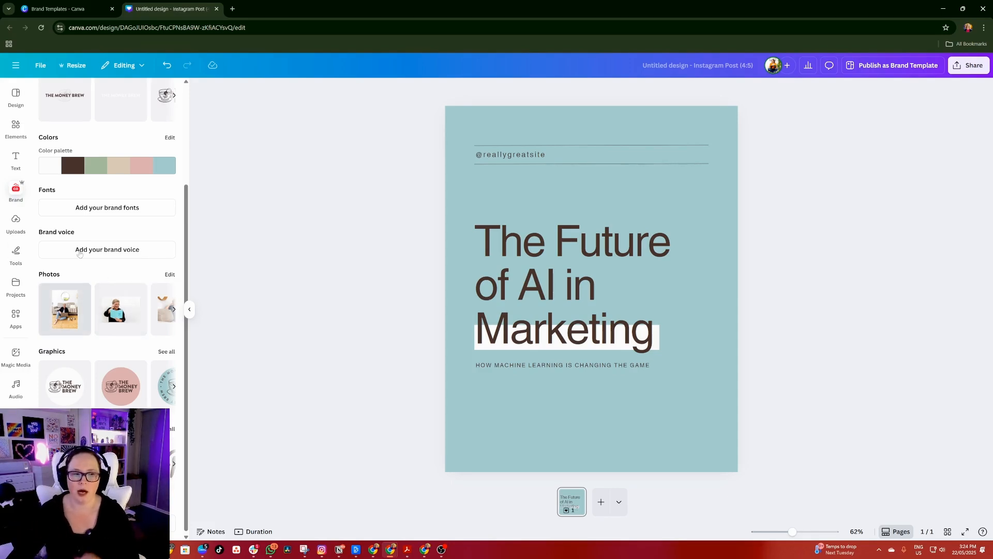
scroll(99, 129, down, 1)
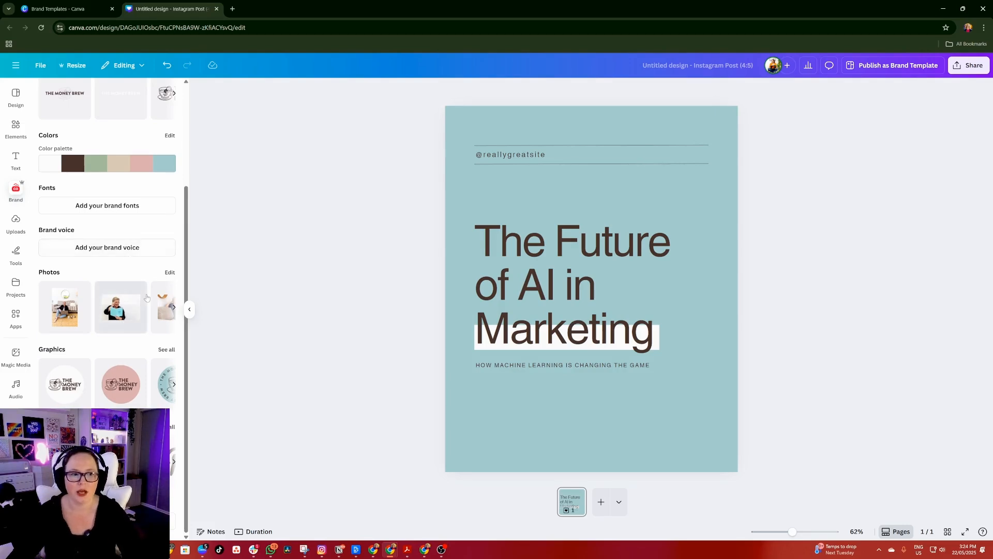
click(175, 309)
click(150, 307)
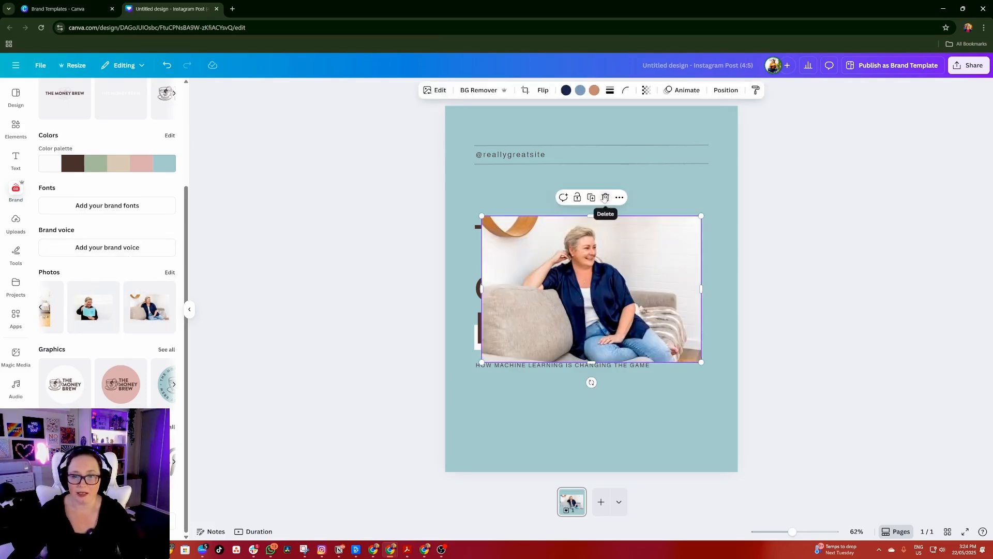
click(609, 201)
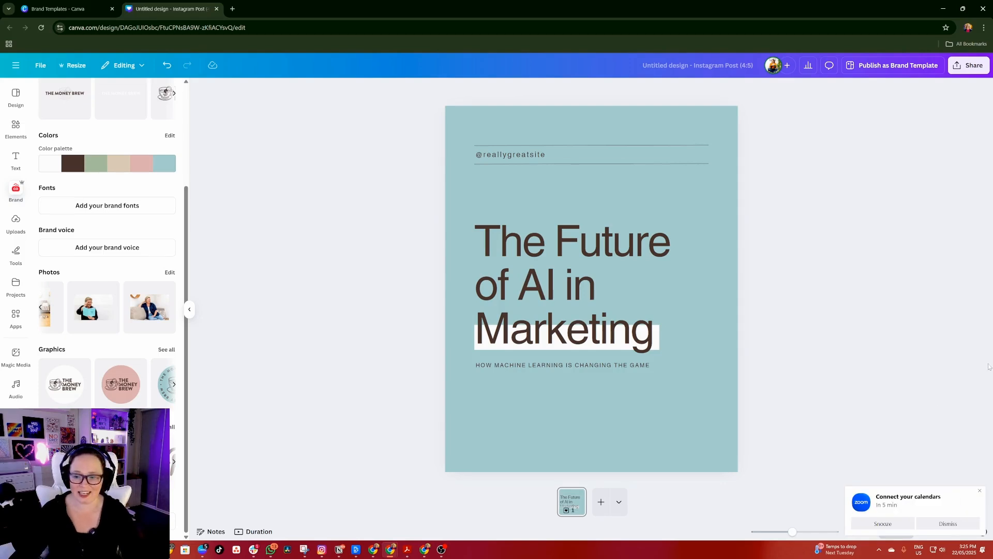
click(947, 522)
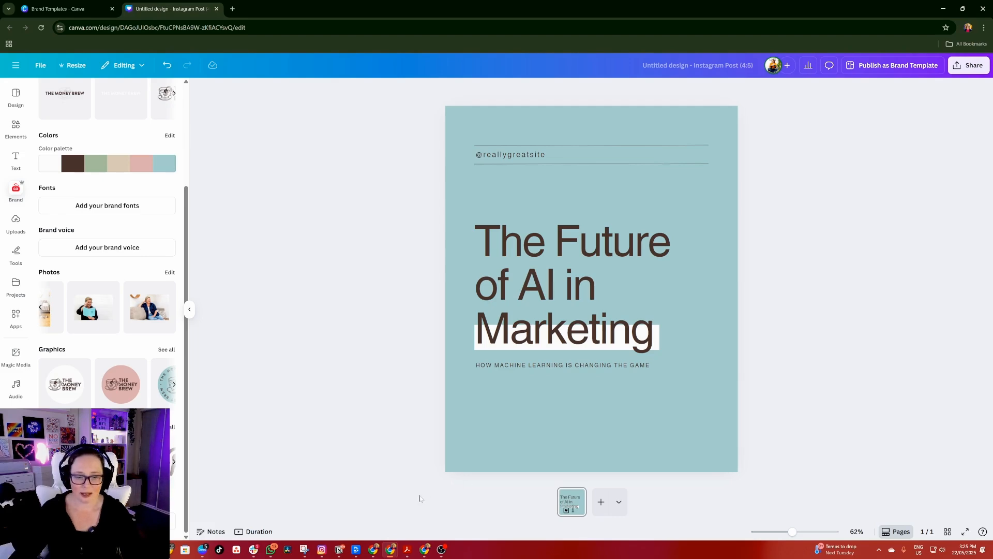
click(441, 550)
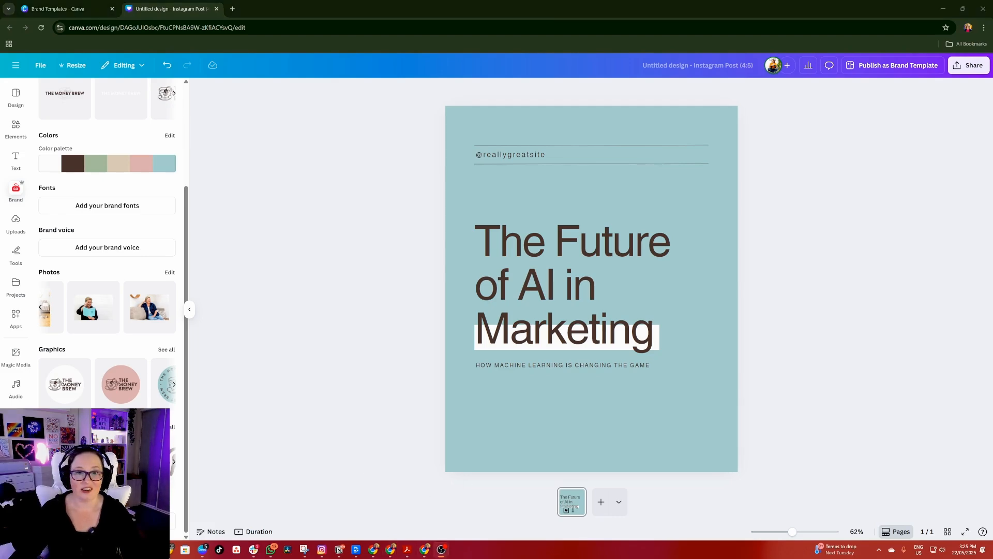